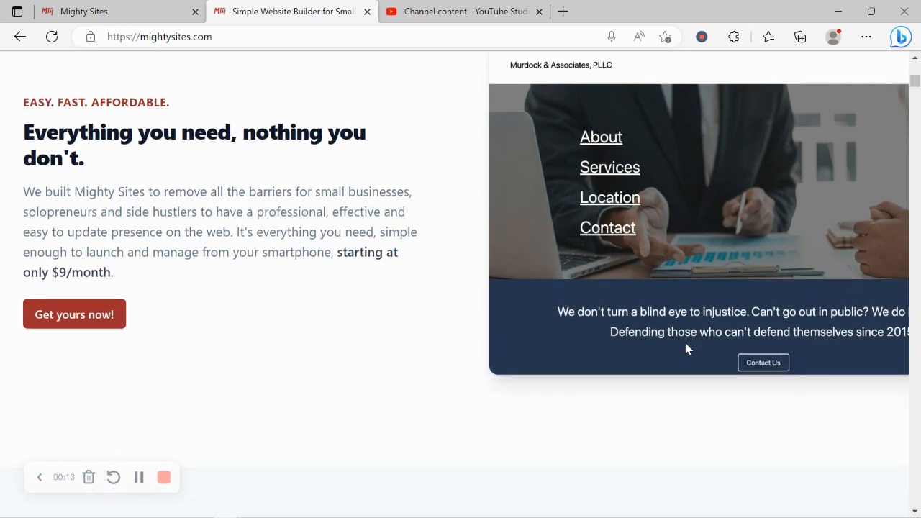
Step: Open the 'Let's build another site!' page in Mighty Sites
{"action": "scroll", "coordinate": [262, 292], "scroll_direction": "down", "scroll_amount": 3}
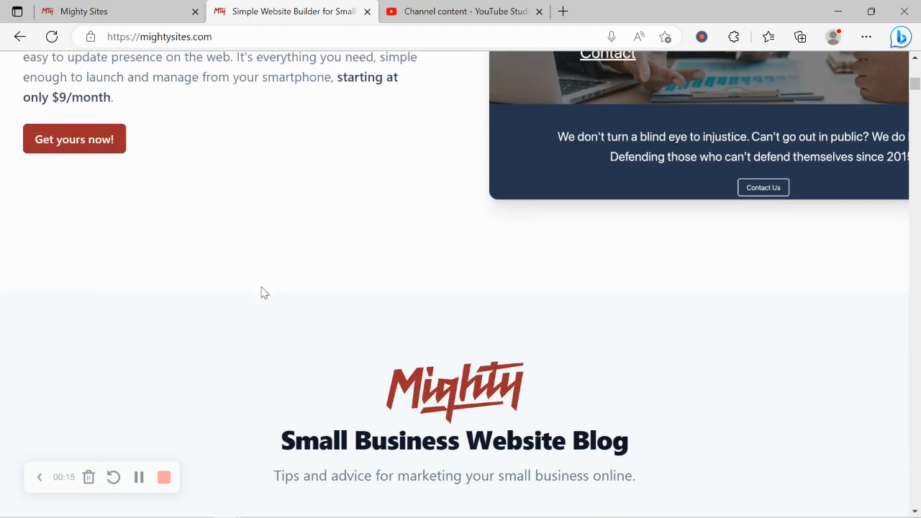
{"action": "scroll", "coordinate": [262, 292], "scroll_direction": "down", "scroll_amount": 3}
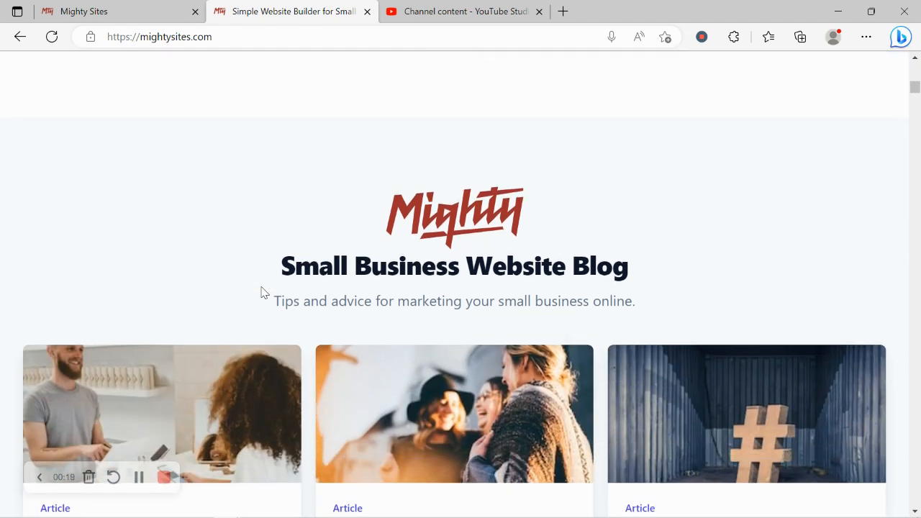
{"action": "left_click", "coordinate": [180, 9]}
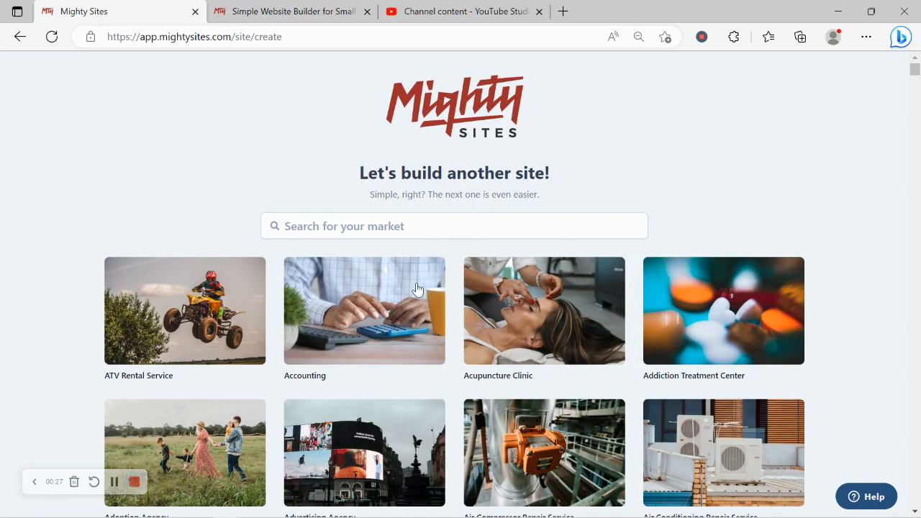
Step: Browse the market templates, then filter them by searching for 'surf'
{"action": "scroll", "coordinate": [253, 154], "scroll_direction": "down", "scroll_amount": 3}
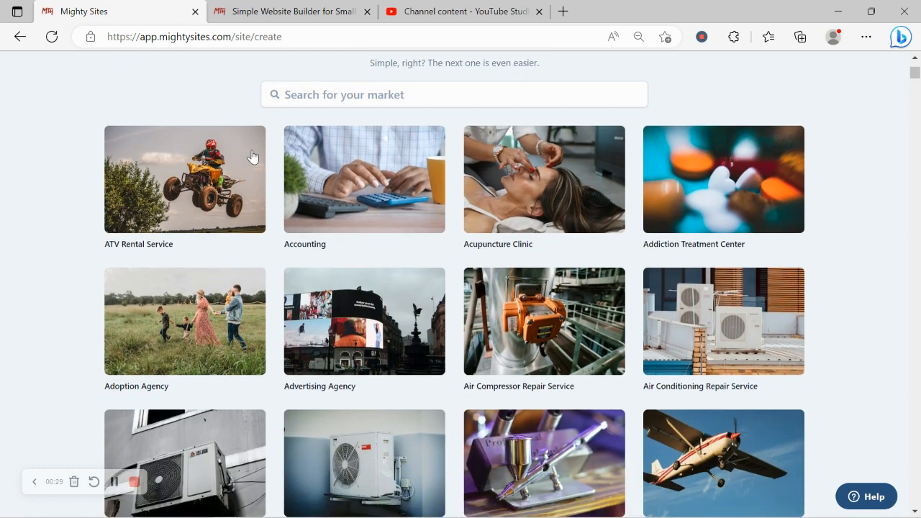
{"action": "scroll", "coordinate": [252, 154], "scroll_direction": "down", "scroll_amount": 5}
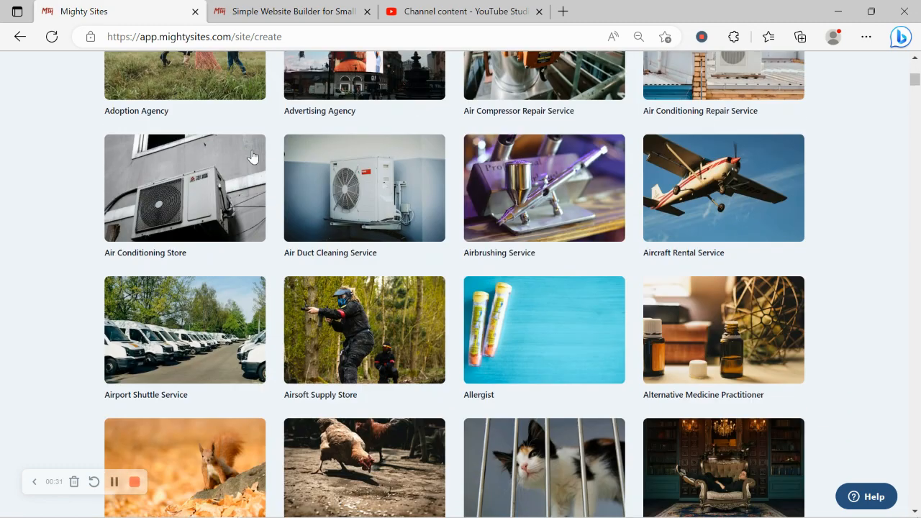
{"action": "scroll", "coordinate": [253, 157], "scroll_direction": "down", "scroll_amount": 7}
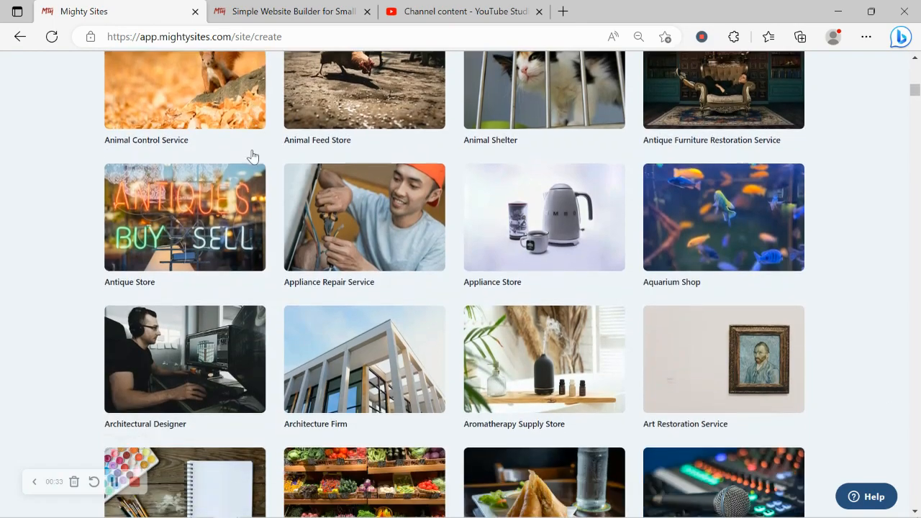
{"action": "scroll", "coordinate": [252, 157], "scroll_direction": "down", "scroll_amount": 2}
{"action": "scroll", "coordinate": [253, 157], "scroll_direction": "up", "scroll_amount": 3}
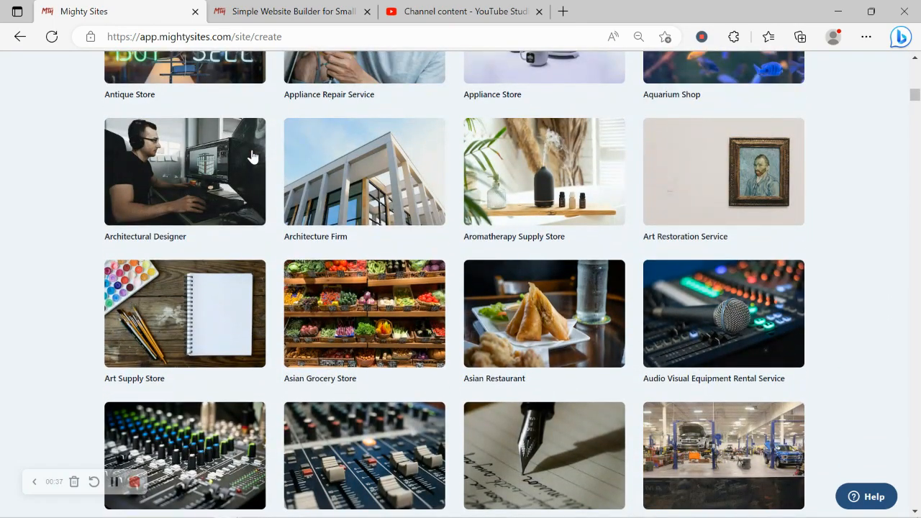
{"action": "scroll", "coordinate": [253, 157], "scroll_direction": "up", "scroll_amount": 8}
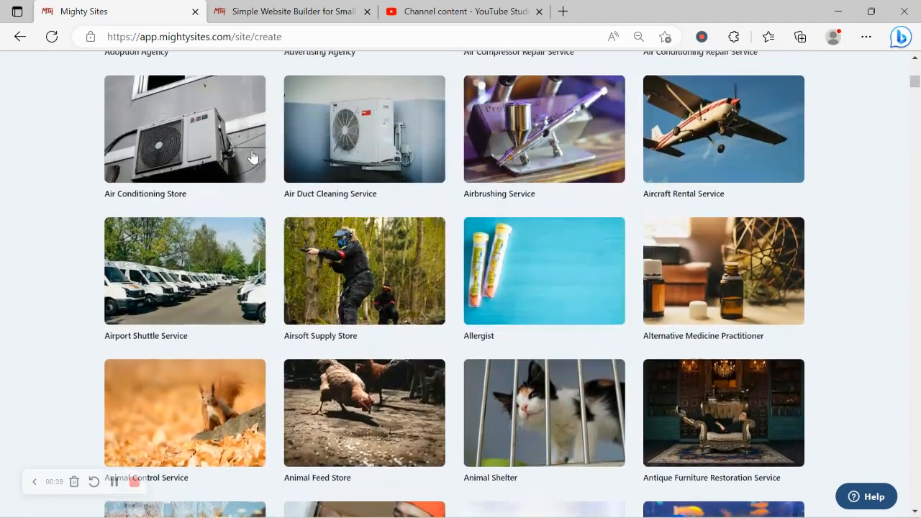
{"action": "scroll", "coordinate": [252, 157], "scroll_direction": "up", "scroll_amount": 6}
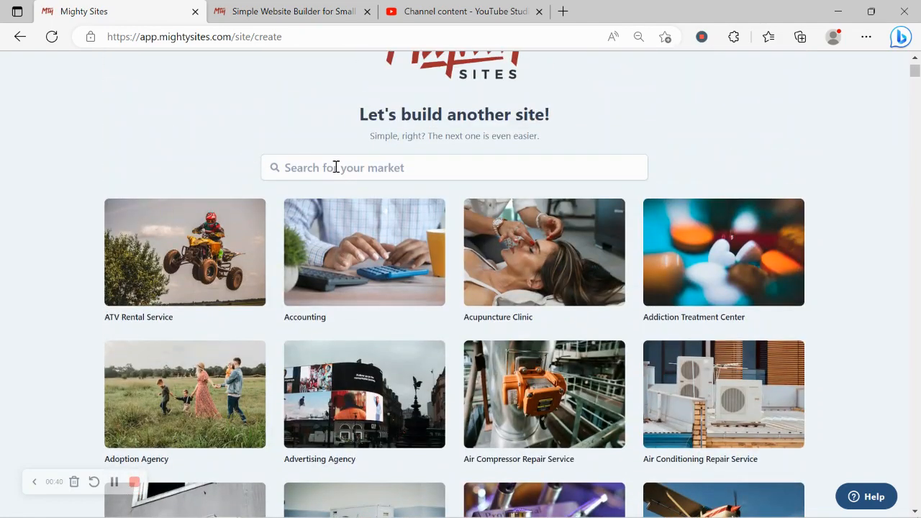
{"action": "left_click", "coordinate": [336, 167]}
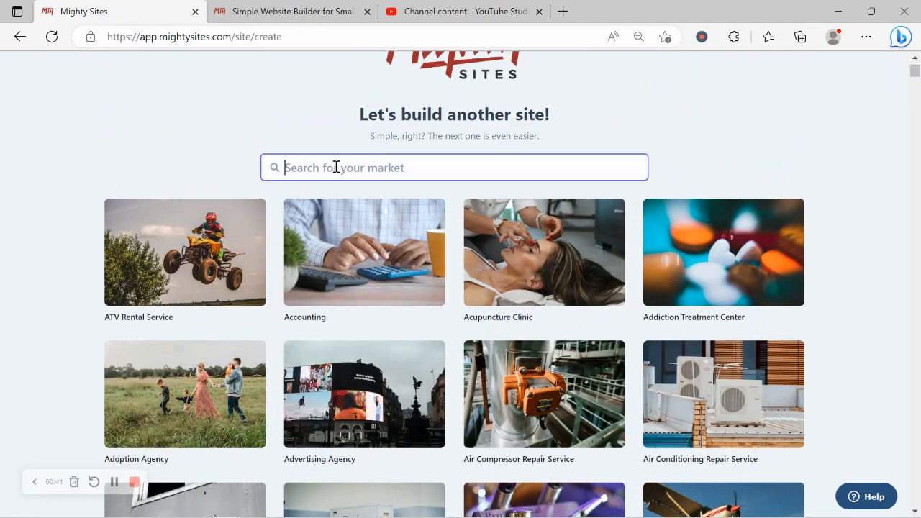
{"action": "type", "text": "surf"}
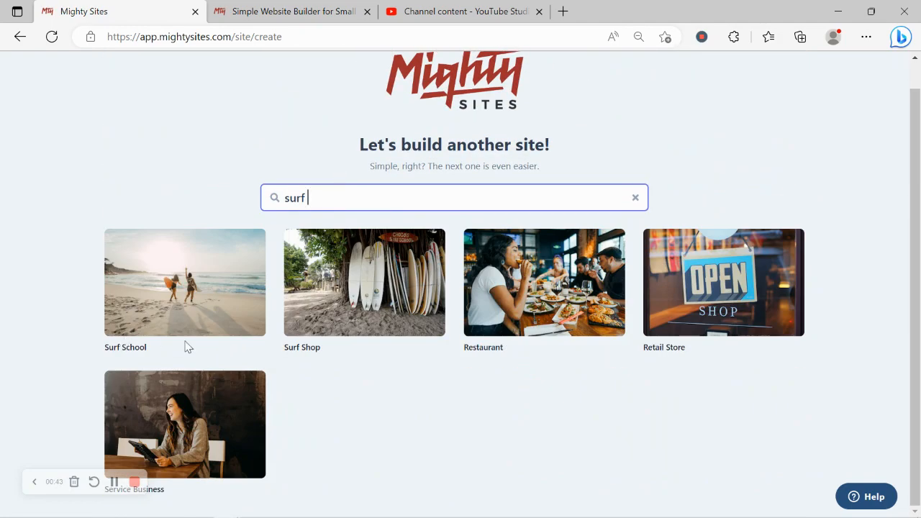
Step: Pick the Surf School market and name the company Rochelle's Surf School
{"action": "left_click", "coordinate": [207, 283]}
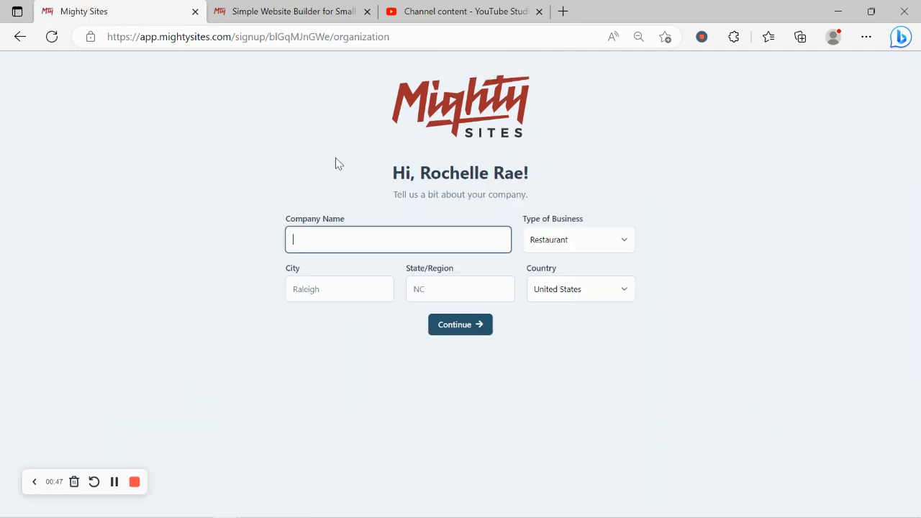
{"action": "type", "text": "Roc"}
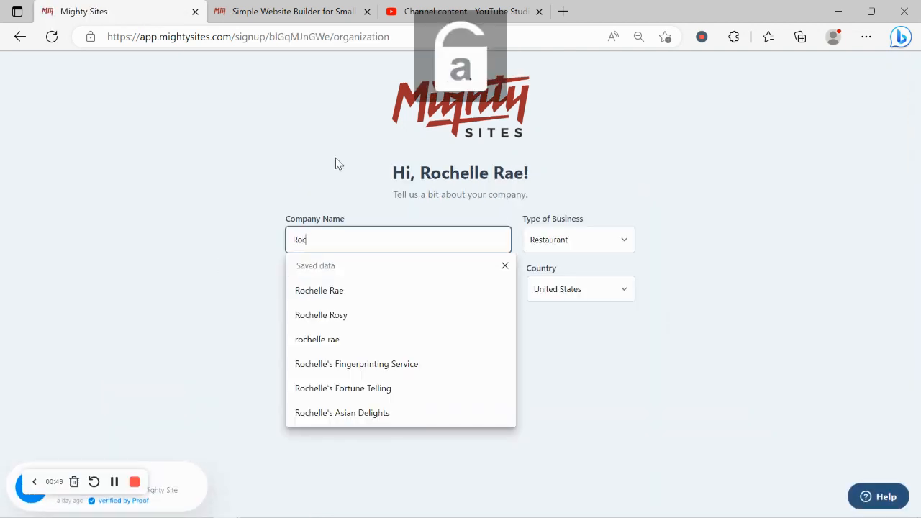
{"action": "type", "text": "helle's"}
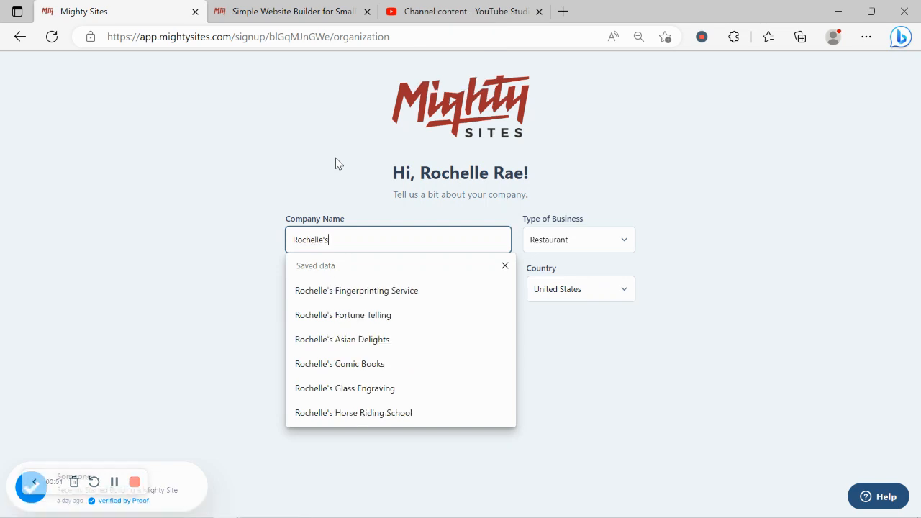
{"action": "type", "text": " Su"}
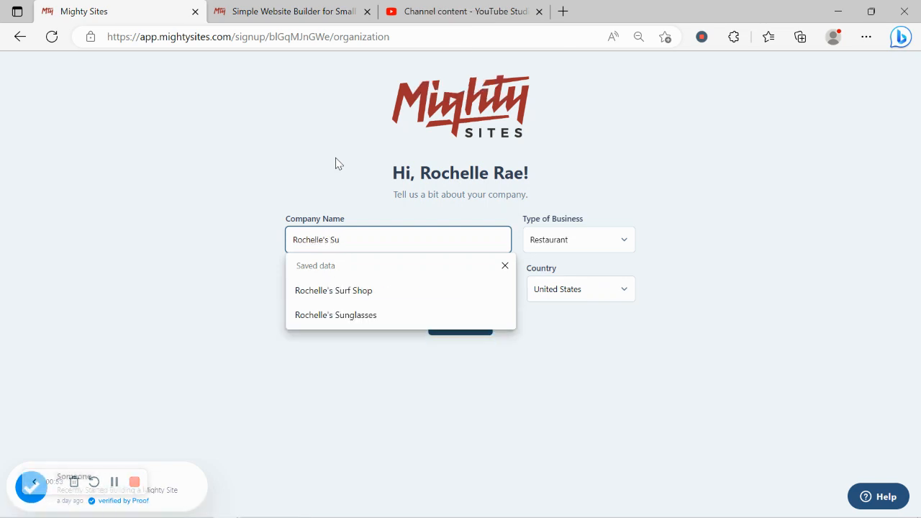
{"action": "type", "text": "frf"}
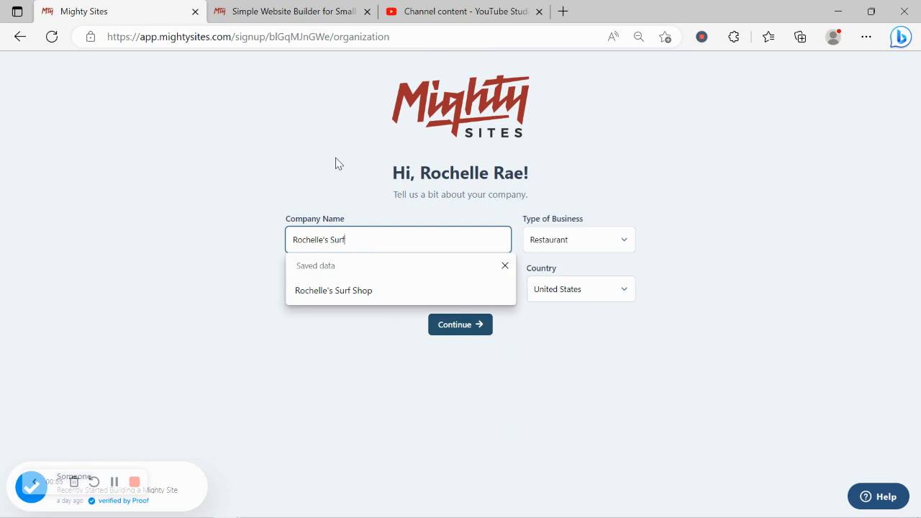
{"action": "key", "text": "Caps_Lock"}
{"action": "type", "text": "S"}
{"action": "key", "text": "Caps_Lock"}
{"action": "type", "text": "chool"}
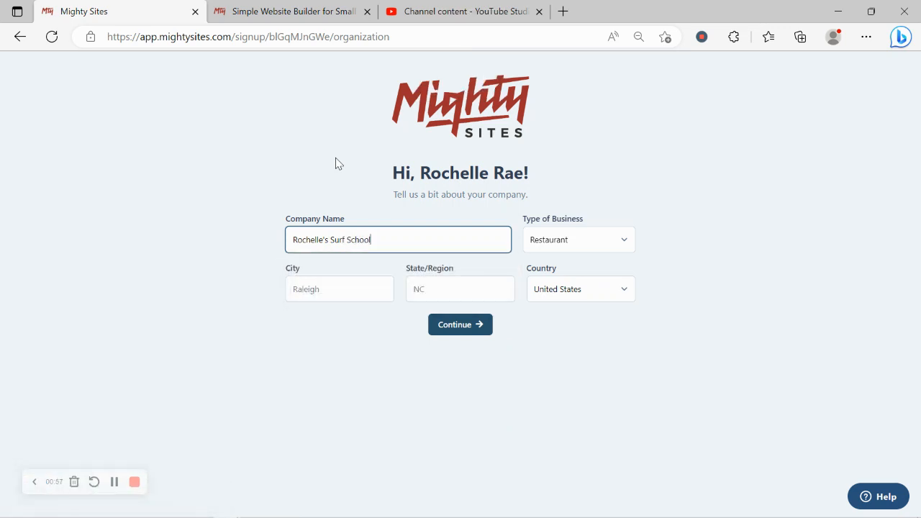
{"action": "left_click_drag", "start_coordinate": [355, 305], "coordinate": [325, 278]}
Step: Set the company's city to Denver and state to Colorado
{"action": "left_click", "coordinate": [325, 278]}
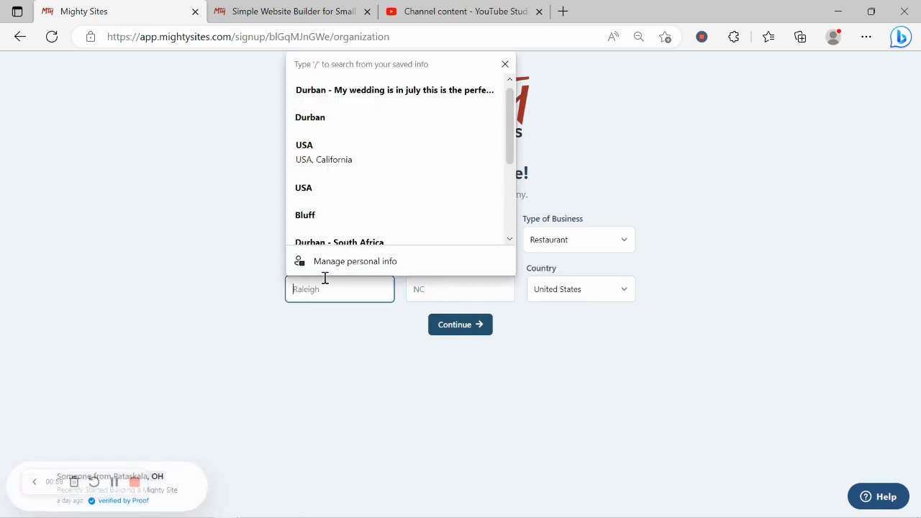
{"action": "key", "text": "Caps_Lock"}
{"action": "type", "text": "D"}
{"action": "key", "text": "Caps_Lock"}
{"action": "type", "text": "enver"}
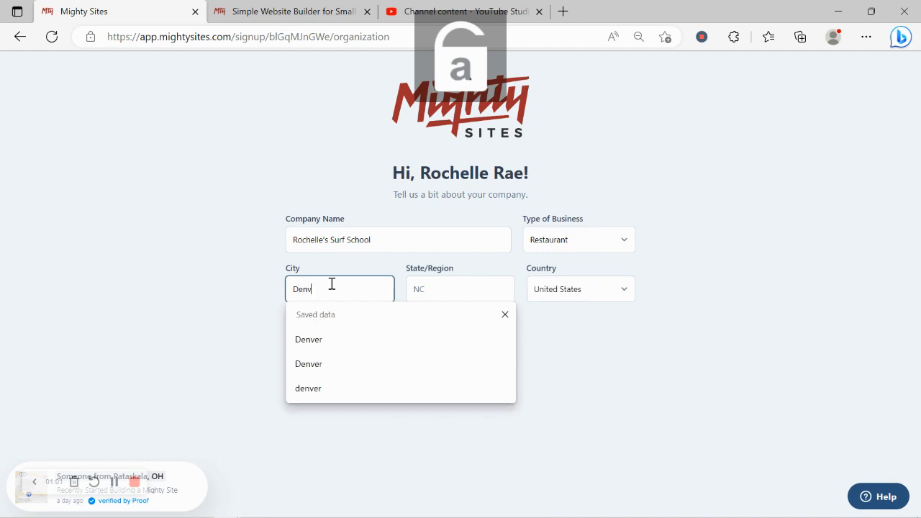
{"action": "left_click", "coordinate": [418, 278]}
{"action": "key", "text": "Caps_Lock"}
{"action": "type", "text": "C"}
{"action": "key", "text": "Caps_Lock"}
{"action": "type", "text": "olorad"}
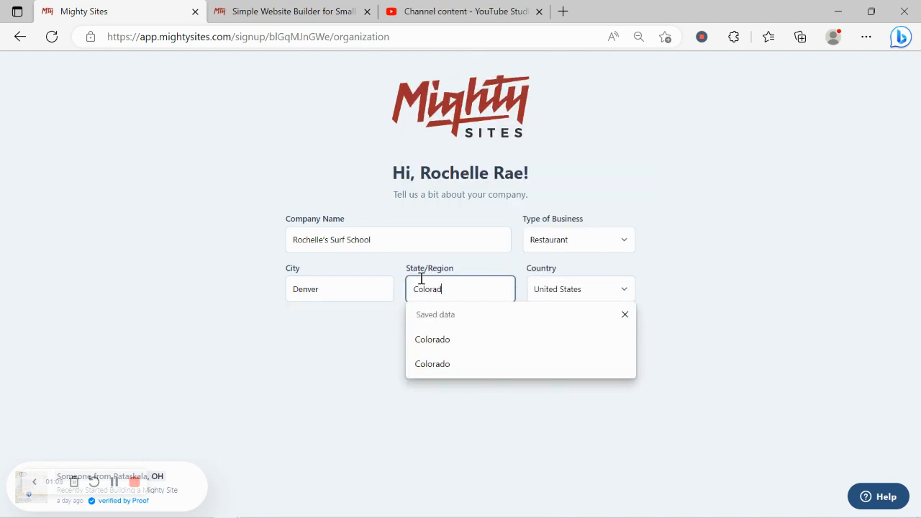
{"action": "type", "text": "o"}
Step: Choose Service as the type of business and submit the company details
{"action": "left_click", "coordinate": [590, 241]}
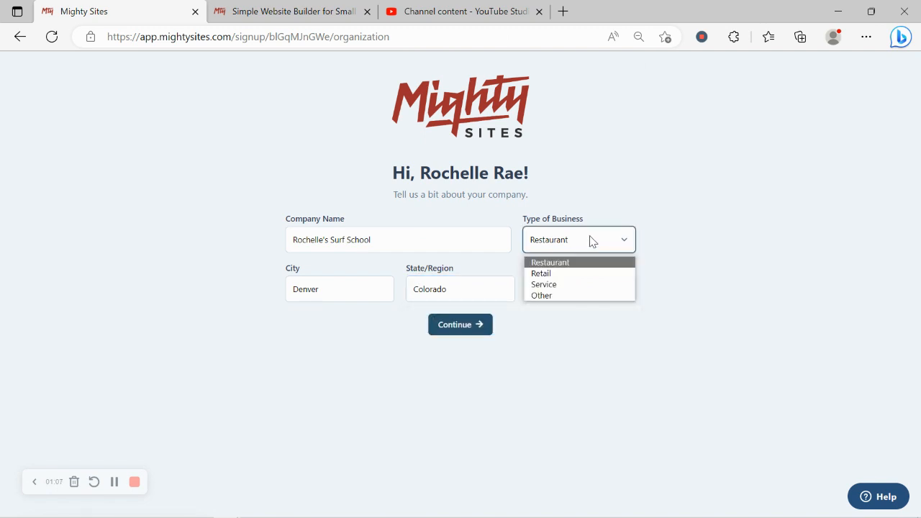
{"action": "left_click", "coordinate": [564, 286]}
{"action": "left_click", "coordinate": [472, 325]}
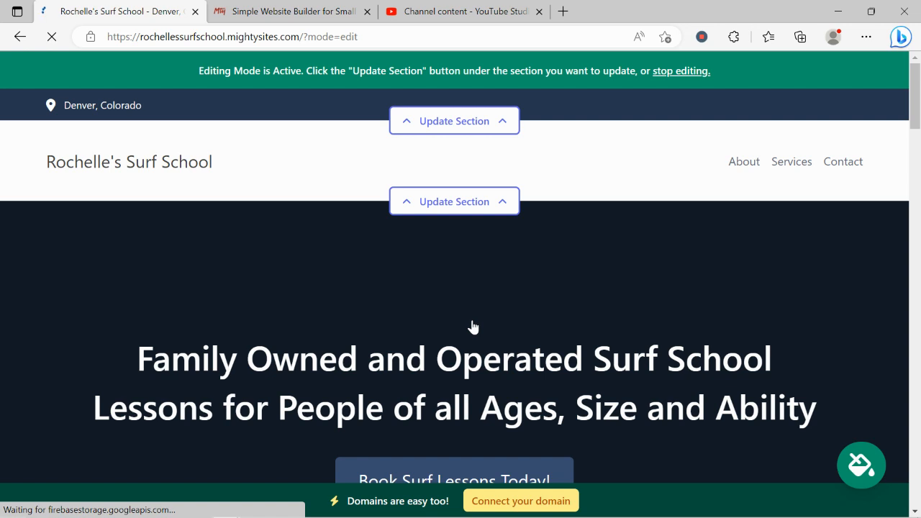
Step: Scroll down through About Us, Services and Get In Touch, then back to the top
{"action": "scroll", "coordinate": [472, 327], "scroll_direction": "down", "scroll_amount": 3}
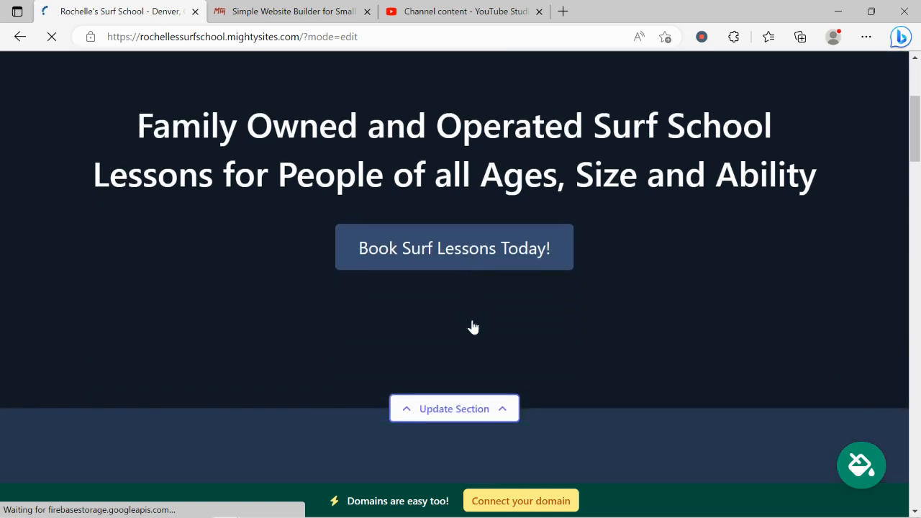
{"action": "scroll", "coordinate": [473, 328], "scroll_direction": "up", "scroll_amount": 2}
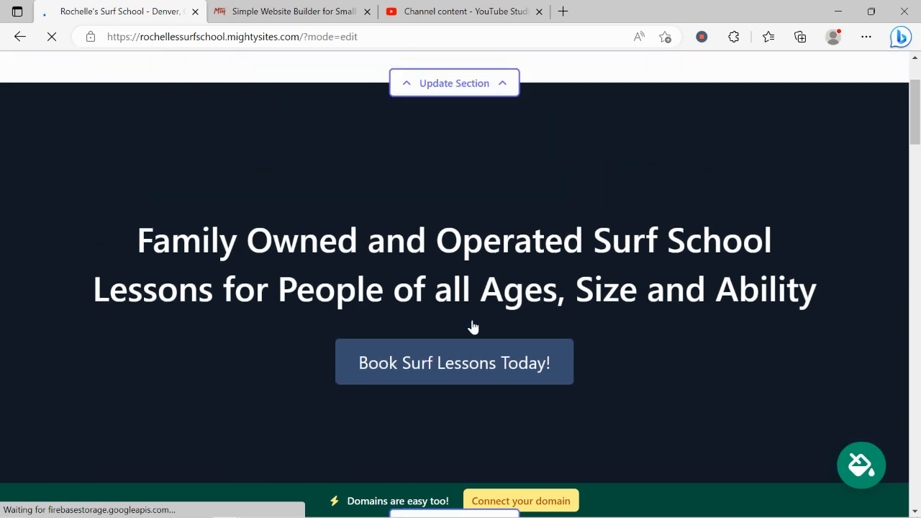
{"action": "scroll", "coordinate": [473, 327], "scroll_direction": "down", "scroll_amount": 3}
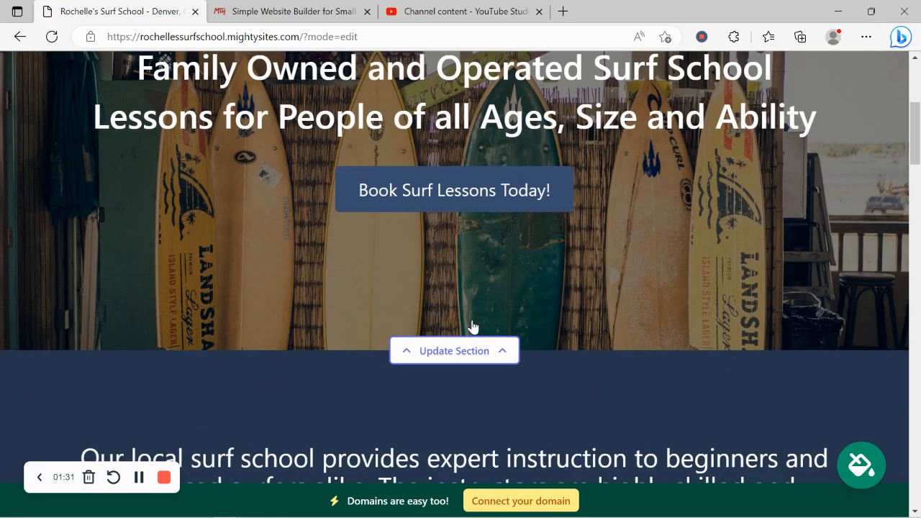
{"action": "scroll", "coordinate": [473, 327], "scroll_direction": "down", "scroll_amount": 4}
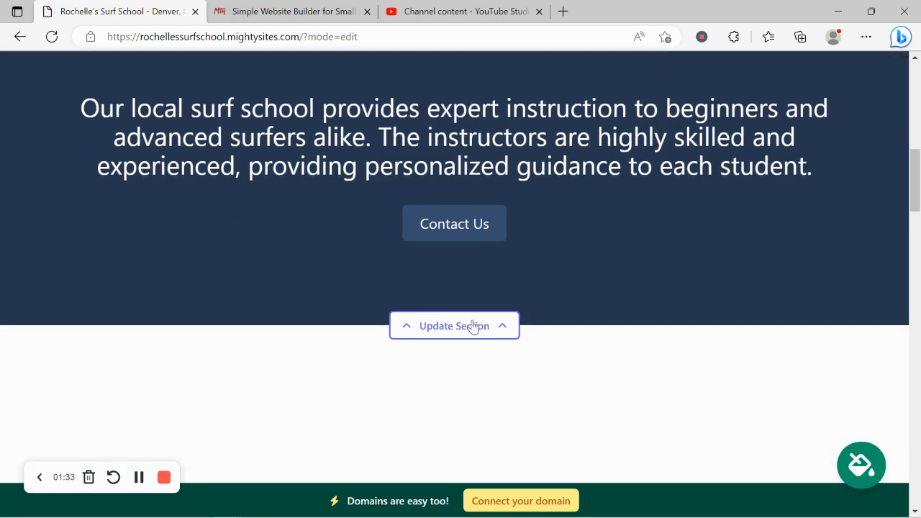
{"action": "scroll", "coordinate": [473, 328], "scroll_direction": "down", "scroll_amount": 4}
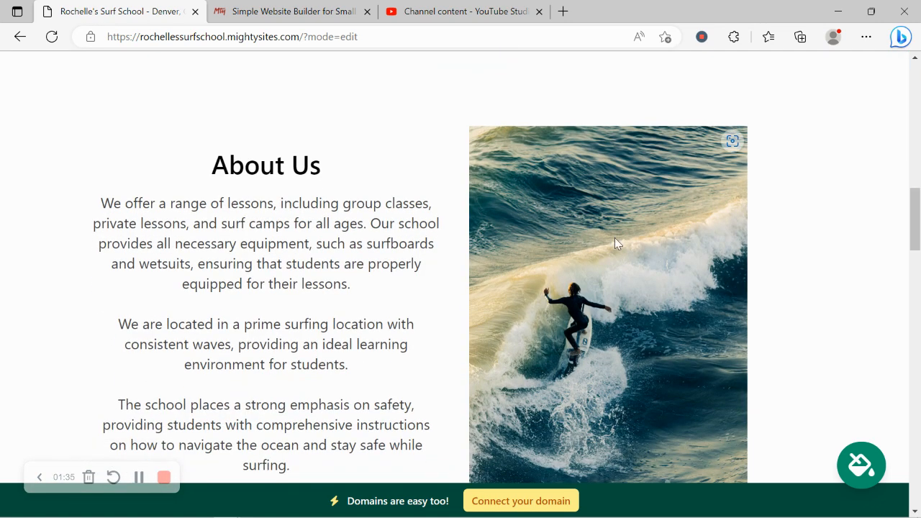
{"action": "scroll", "coordinate": [493, 250], "scroll_direction": "down", "scroll_amount": 1}
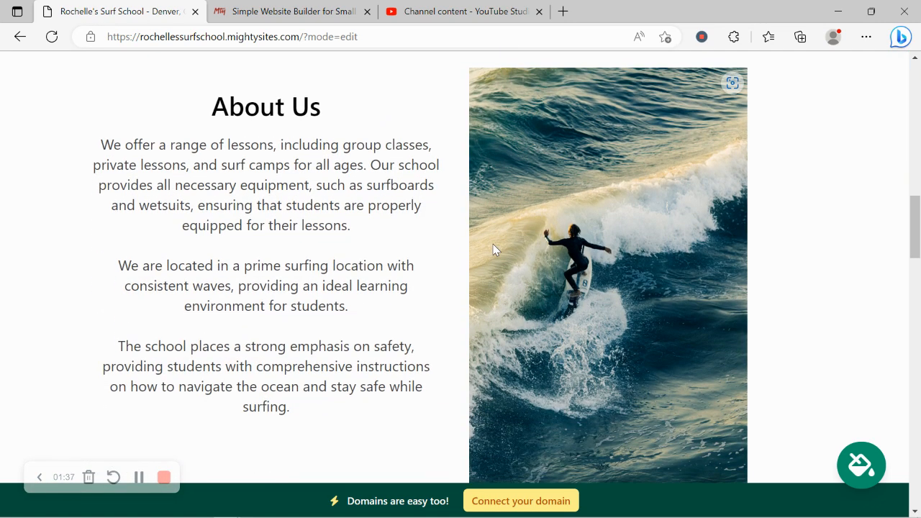
{"action": "scroll", "coordinate": [493, 250], "scroll_direction": "down", "scroll_amount": 5}
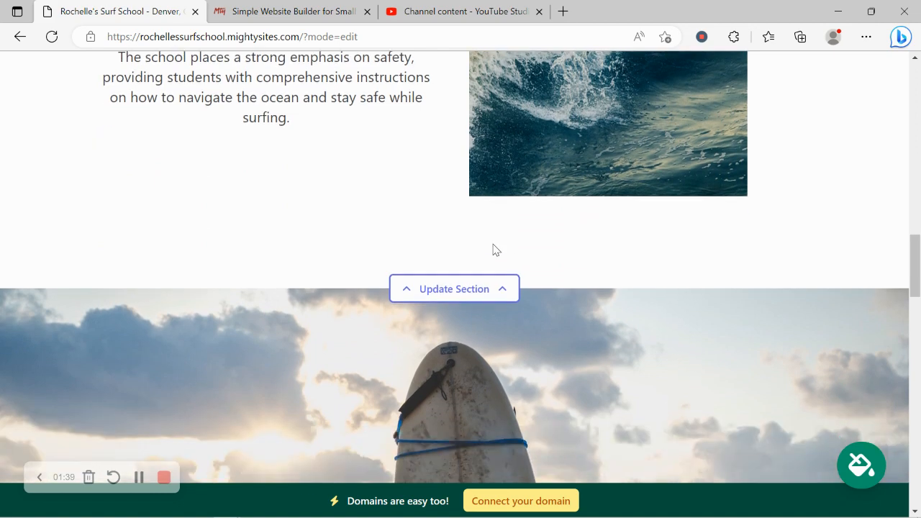
{"action": "scroll", "coordinate": [493, 250], "scroll_direction": "down", "scroll_amount": 3}
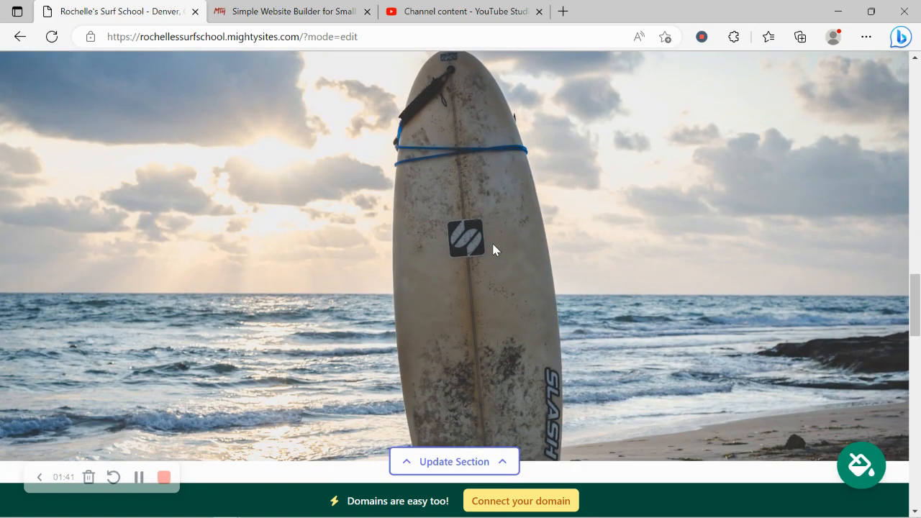
{"action": "scroll", "coordinate": [493, 250], "scroll_direction": "down", "scroll_amount": 5}
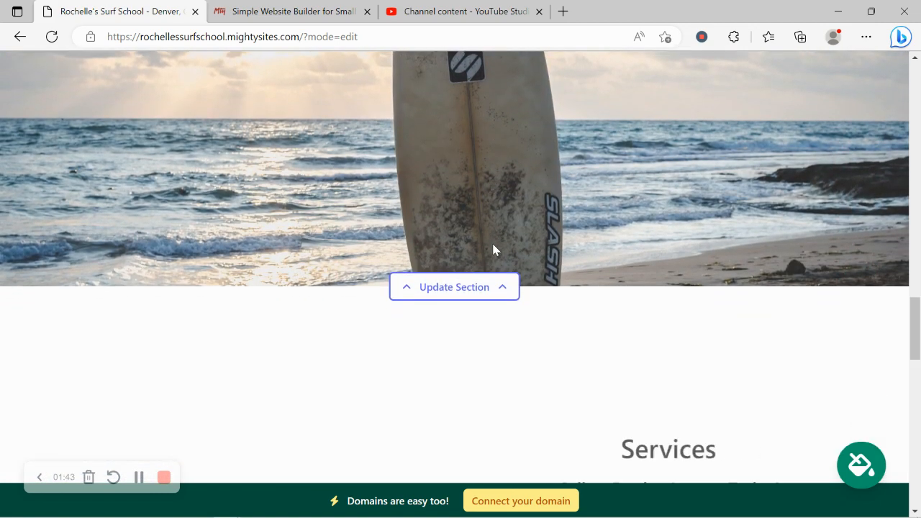
{"action": "scroll", "coordinate": [556, 317], "scroll_direction": "down", "scroll_amount": 2}
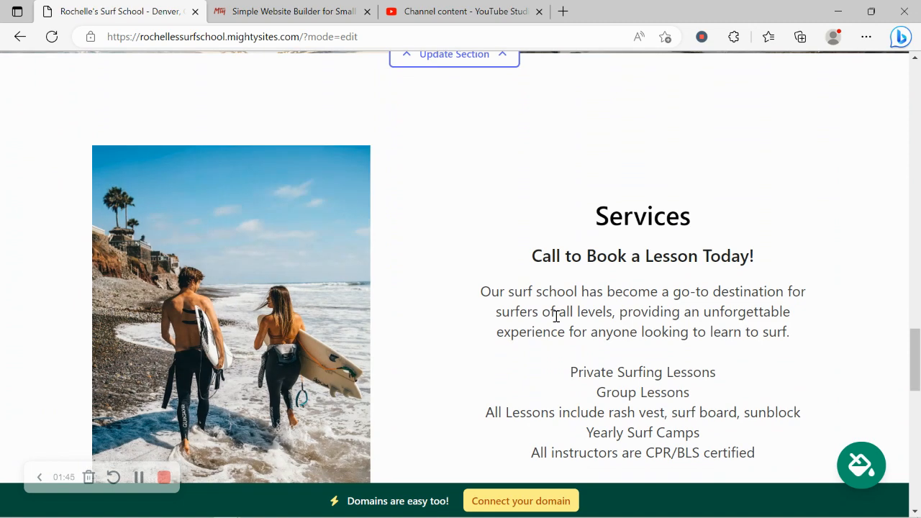
{"action": "scroll", "coordinate": [556, 316], "scroll_direction": "down", "scroll_amount": 1}
{"action": "scroll", "coordinate": [611, 189], "scroll_direction": "down", "scroll_amount": 3}
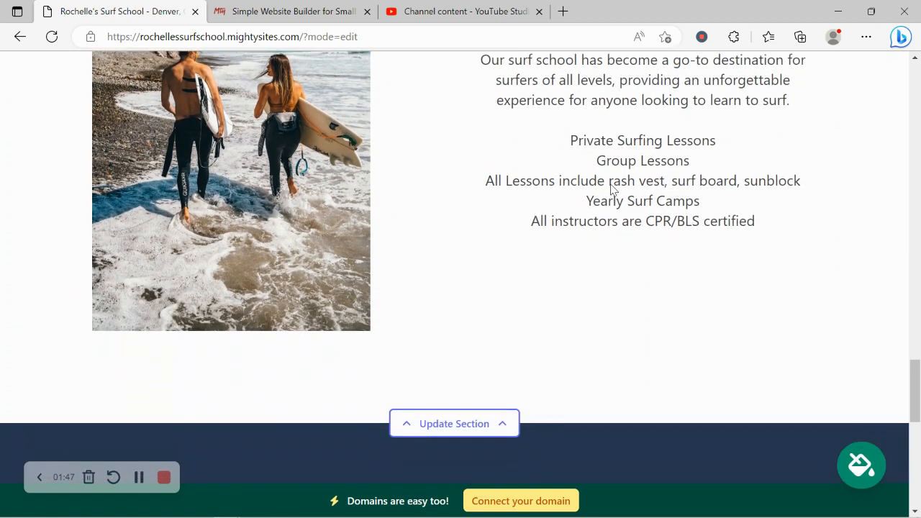
{"action": "scroll", "coordinate": [611, 190], "scroll_direction": "down", "scroll_amount": 3}
{"action": "scroll", "coordinate": [610, 189], "scroll_direction": "down", "scroll_amount": 2}
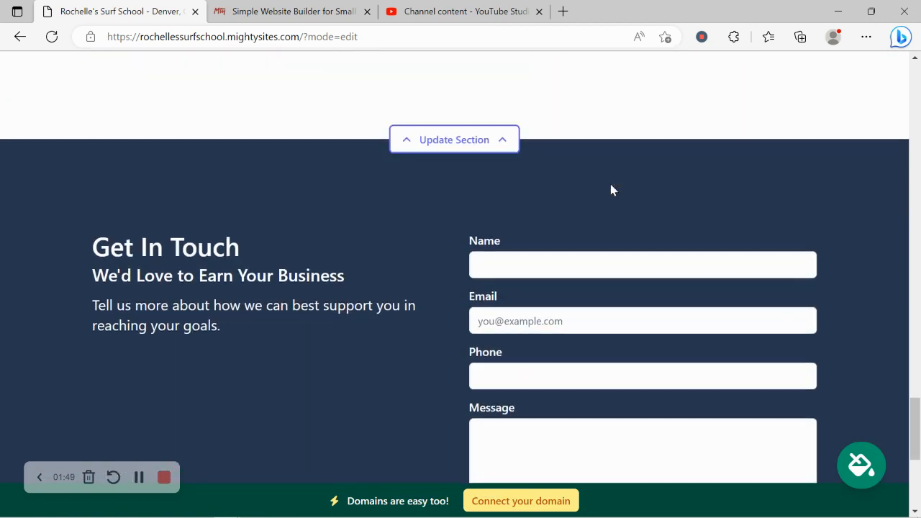
{"action": "scroll", "coordinate": [611, 189], "scroll_direction": "up", "scroll_amount": 3}
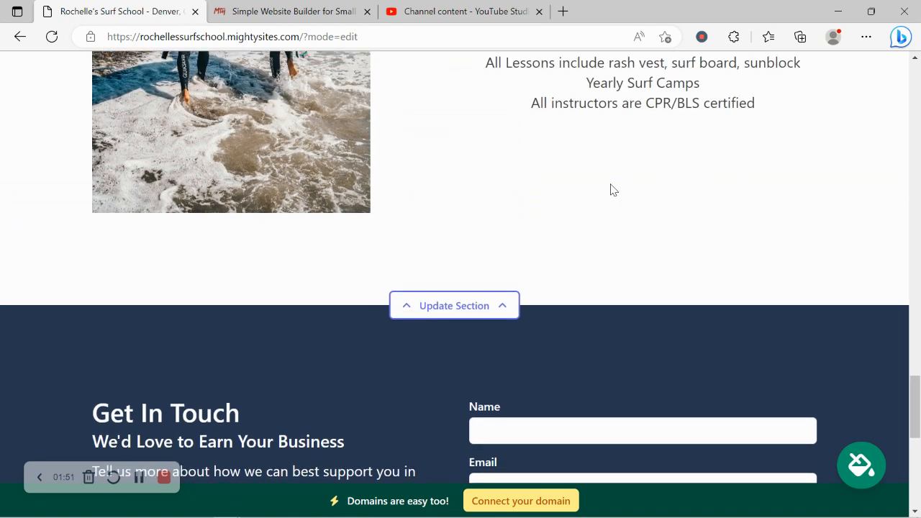
{"action": "scroll", "coordinate": [611, 190], "scroll_direction": "up", "scroll_amount": 8}
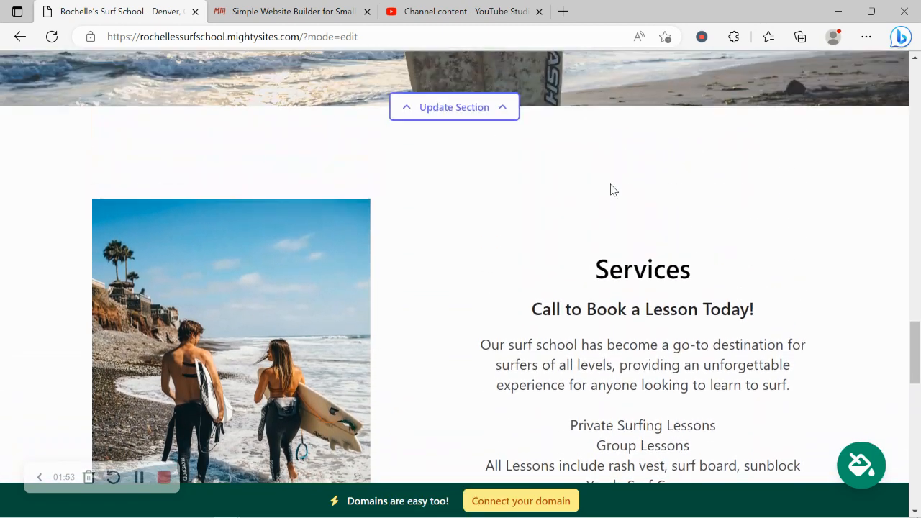
{"action": "scroll", "coordinate": [610, 189], "scroll_direction": "up", "scroll_amount": 3}
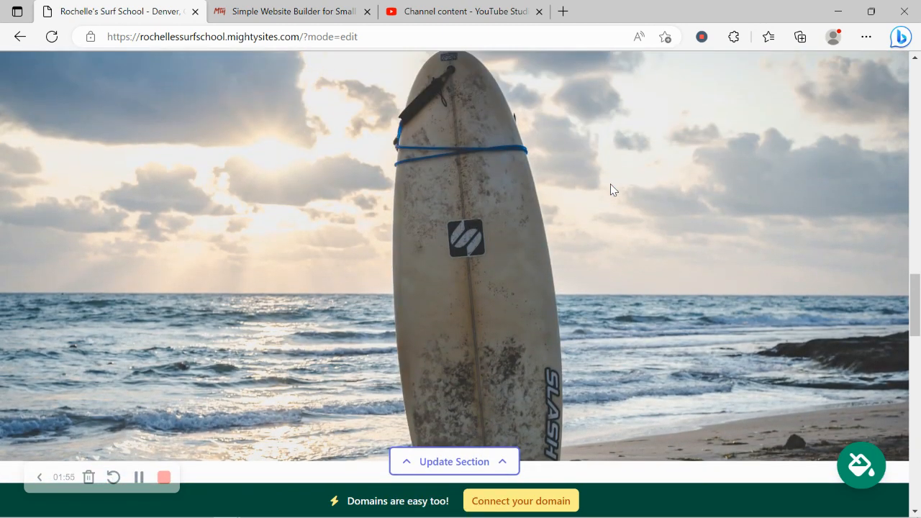
{"action": "scroll", "coordinate": [610, 189], "scroll_direction": "up", "scroll_amount": 6}
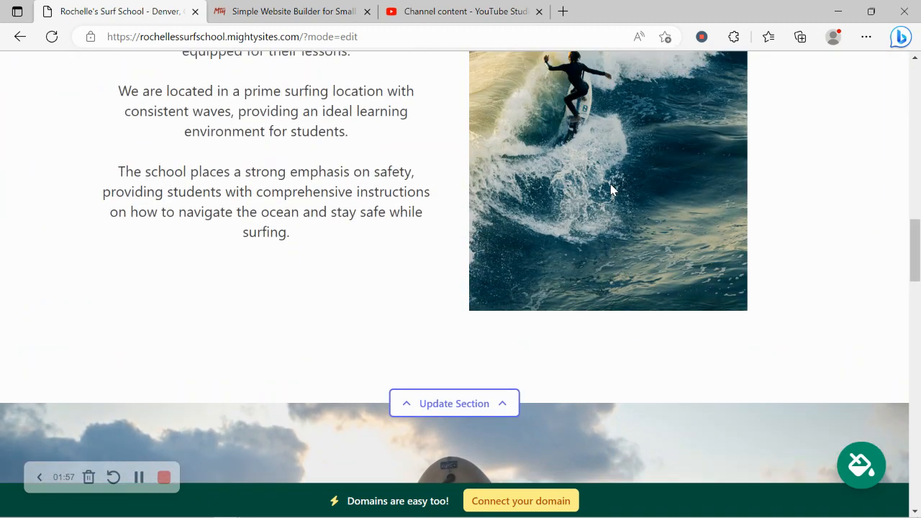
{"action": "scroll", "coordinate": [611, 189], "scroll_direction": "up", "scroll_amount": 2}
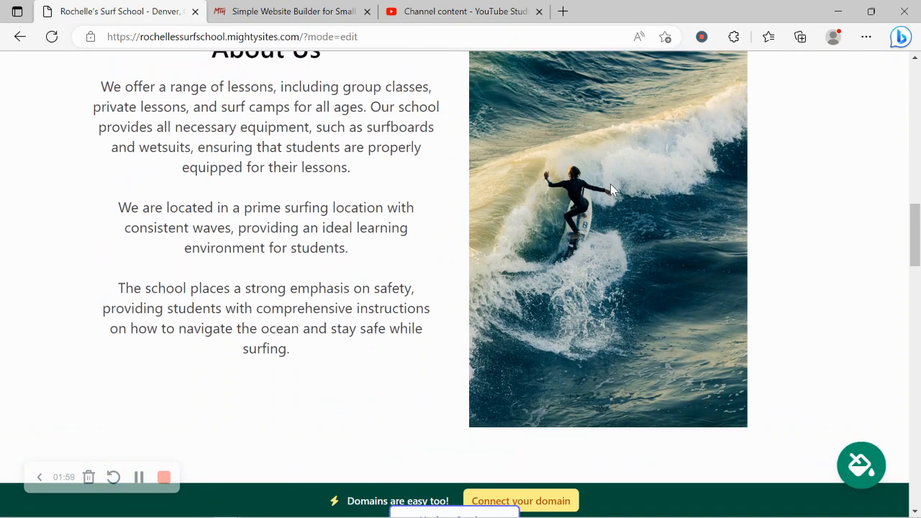
{"action": "scroll", "coordinate": [611, 187], "scroll_direction": "up", "scroll_amount": 8}
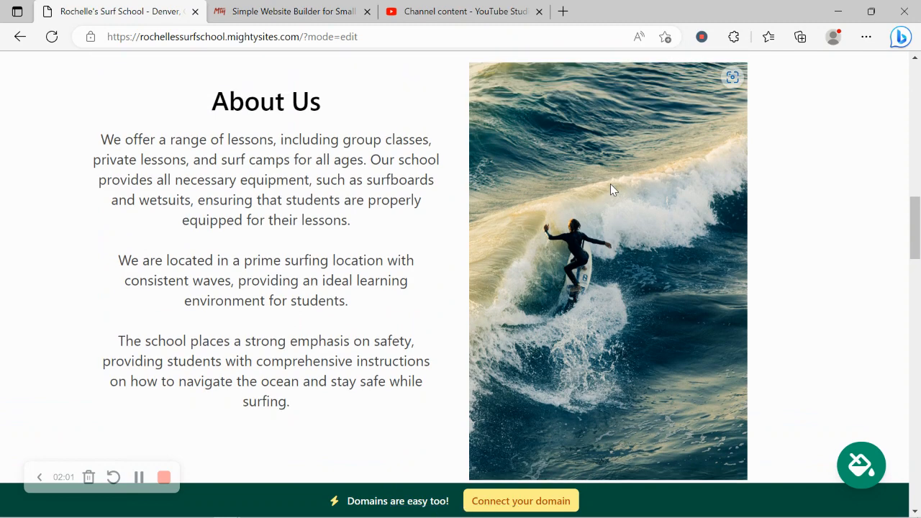
{"action": "scroll", "coordinate": [611, 187], "scroll_direction": "up", "scroll_amount": 8}
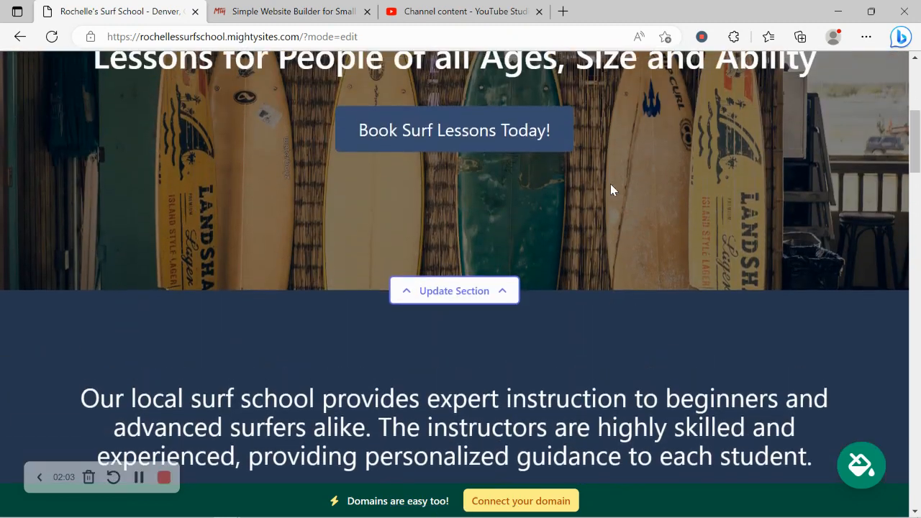
Step: In the contact bar editor, enter the organization email, show it on the site, and add the phone number
{"action": "left_click", "coordinate": [454, 121]}
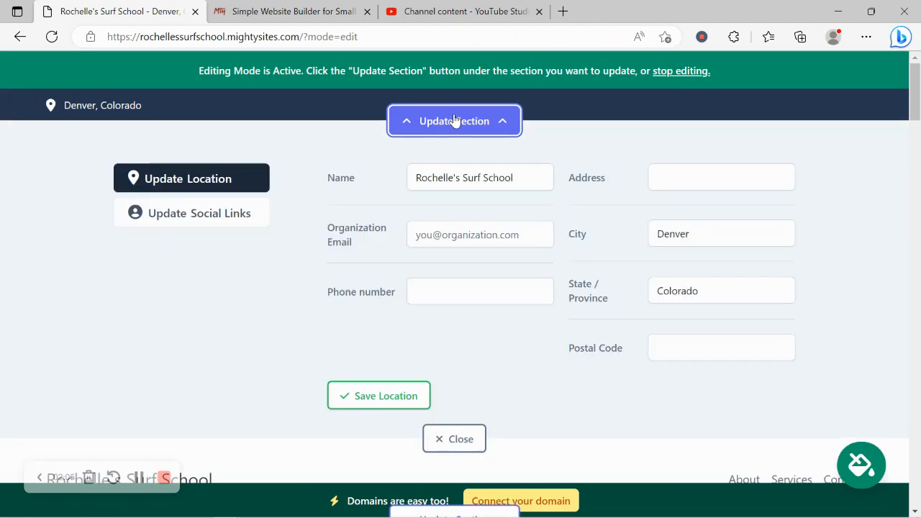
{"action": "left_click", "coordinate": [454, 231]}
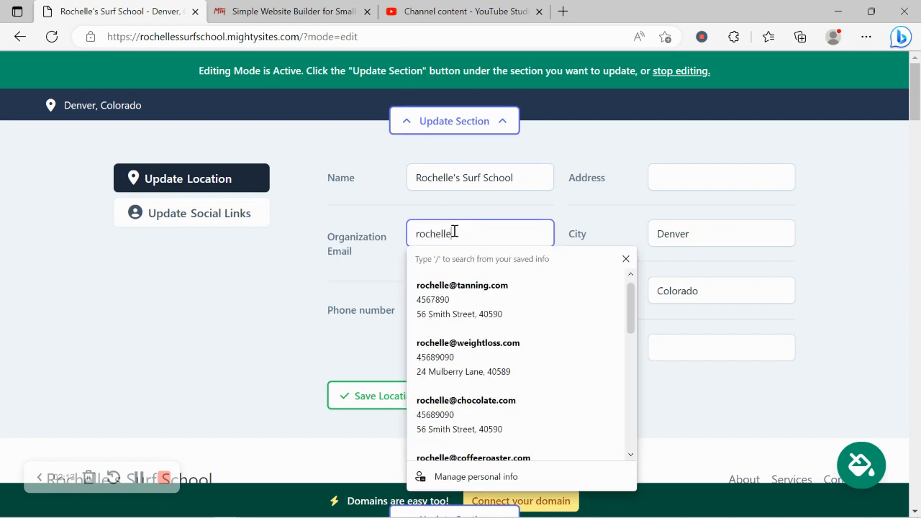
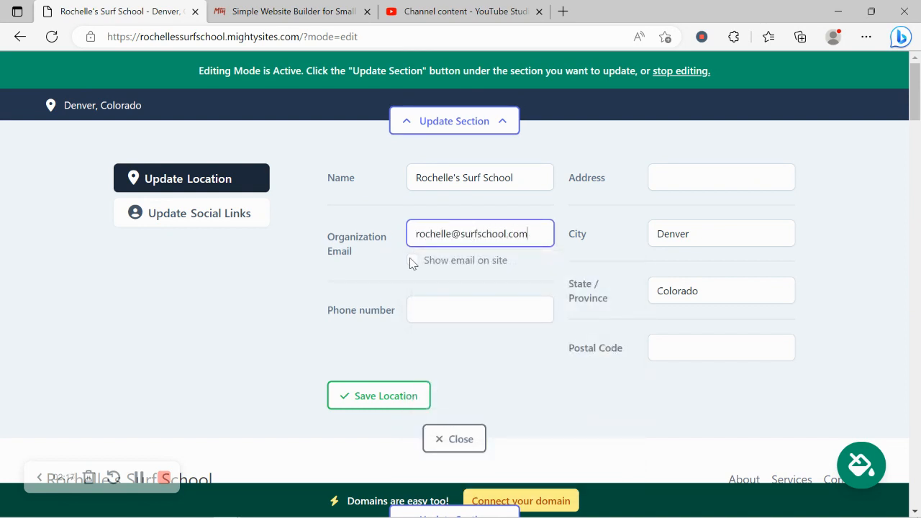
{"action": "left_click", "coordinate": [413, 261]}
{"action": "left_click", "coordinate": [453, 314]}
{"action": "type", "text": "489-980"}
{"action": "key", "text": "BackSpace"}
{"action": "type", "text": "-9809"}
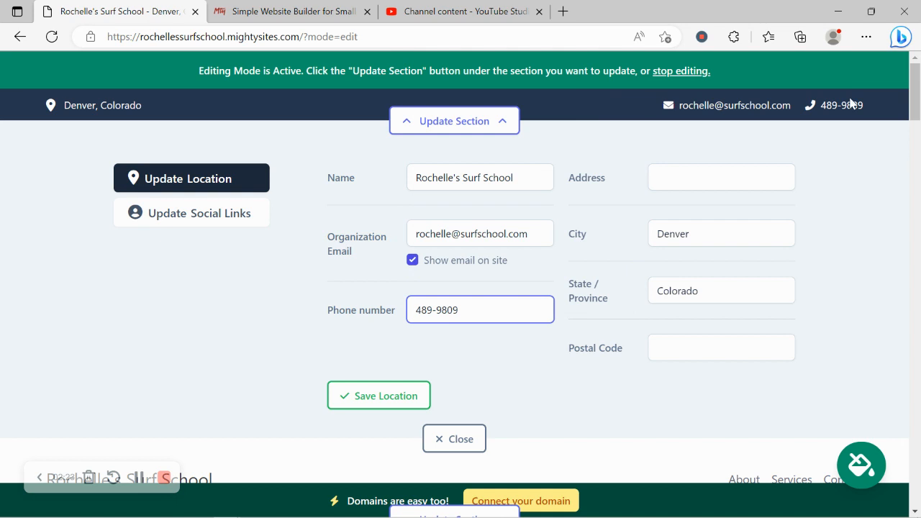
Step: Enter the school's street address and postal code, then save the location
{"action": "left_click", "coordinate": [730, 167]}
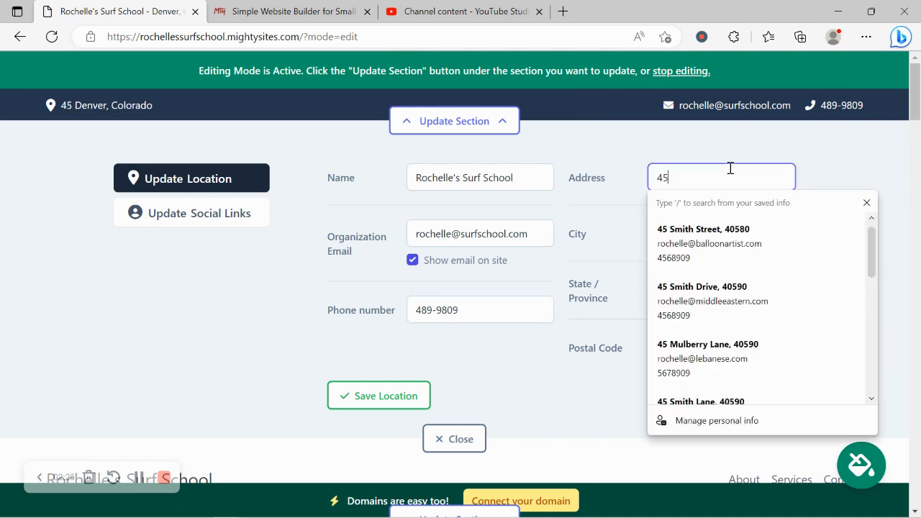
{"action": "key", "text": "Caps_Lock"}
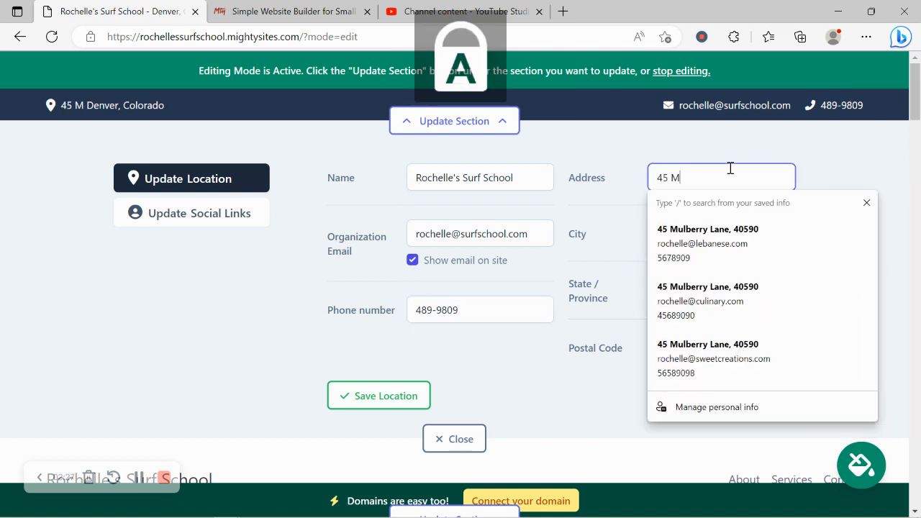
{"action": "key", "text": "Caps_Lock"}
{"action": "key", "text": "Caps_Lock"}
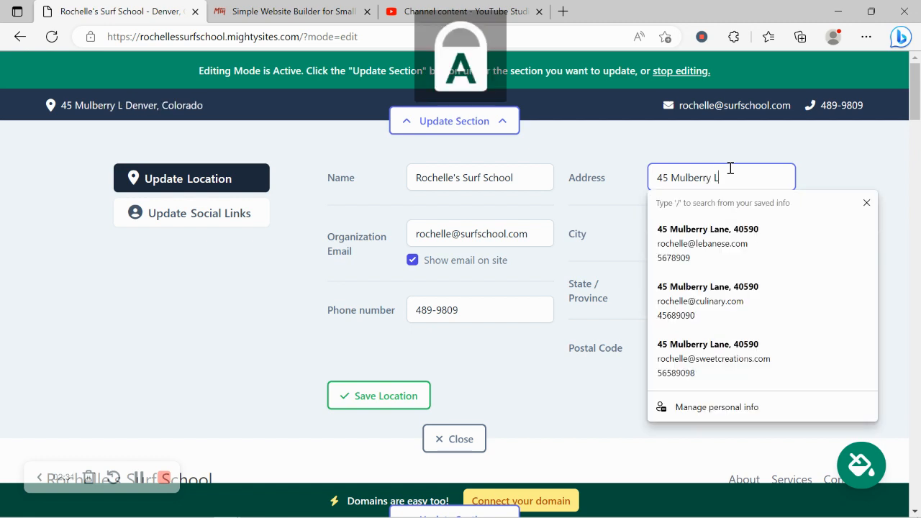
{"action": "key", "text": "Caps_Lock"}
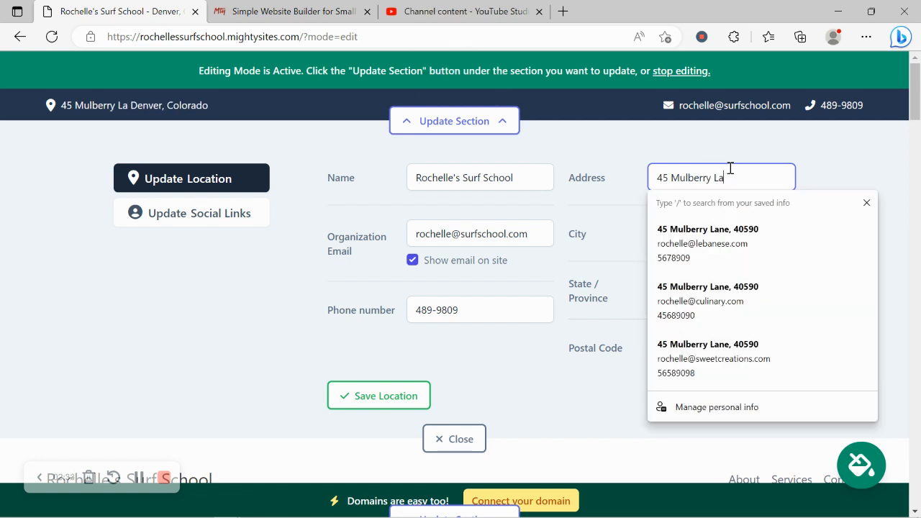
{"action": "left_click", "coordinate": [565, 335]}
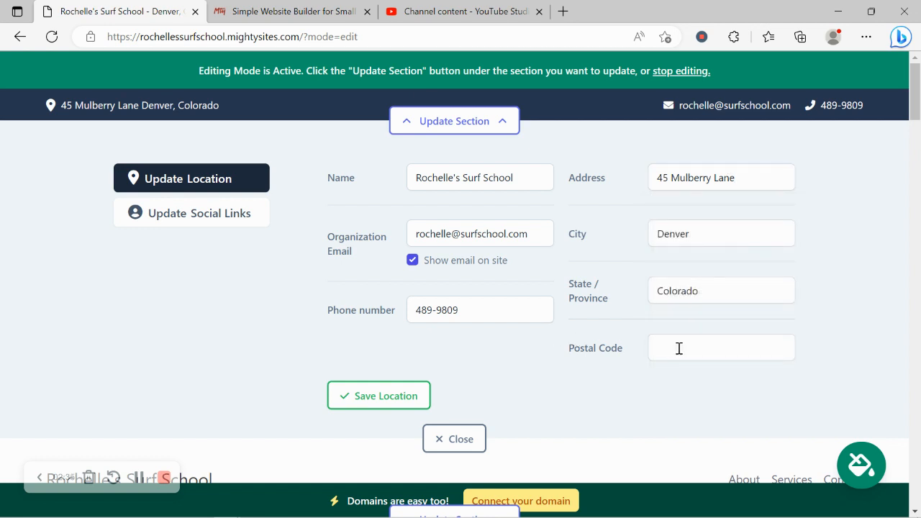
{"action": "left_click", "coordinate": [679, 348]}
{"action": "type", "text": "40590"}
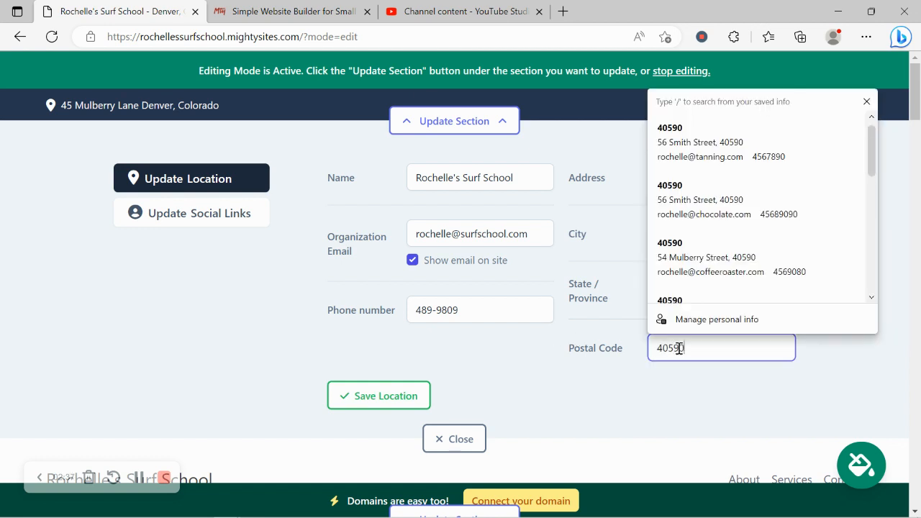
{"action": "left_click", "coordinate": [377, 405]}
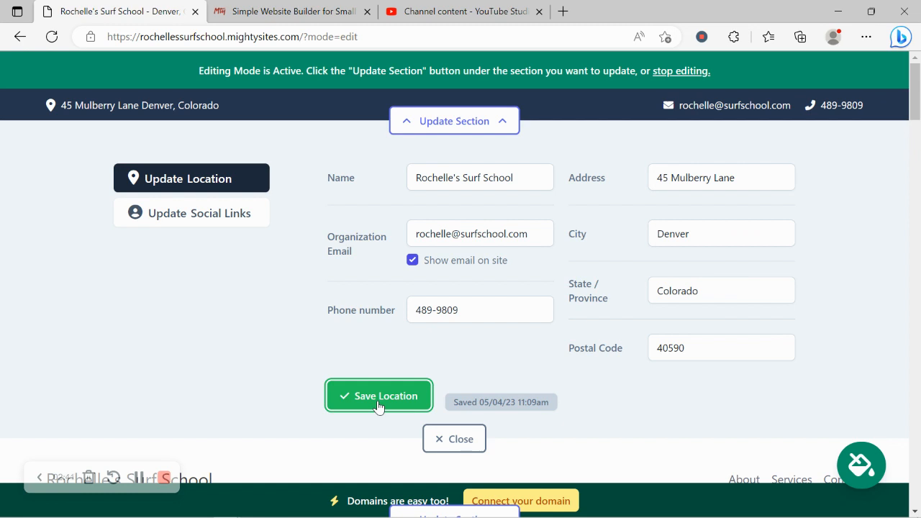
Step: Add the school's Instagram handle to the social links, save, and close the editor
{"action": "left_click", "coordinate": [245, 217]}
{"action": "left_click", "coordinate": [488, 182]}
{"action": "type", "text": "mightysites"}
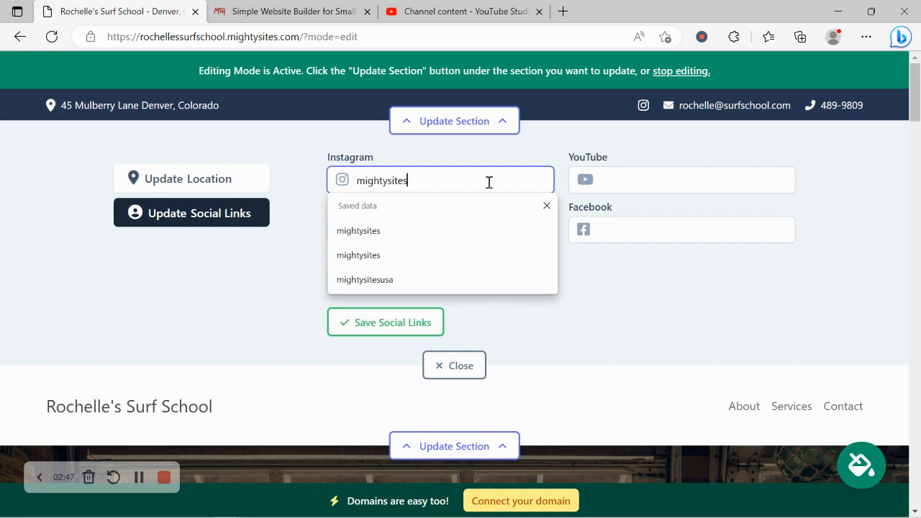
{"action": "left_click", "coordinate": [420, 326]}
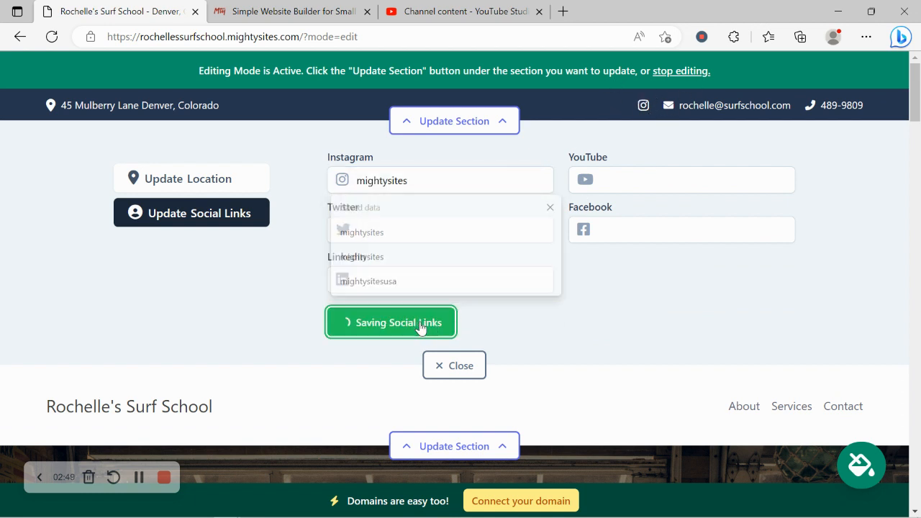
{"action": "left_click", "coordinate": [449, 366]}
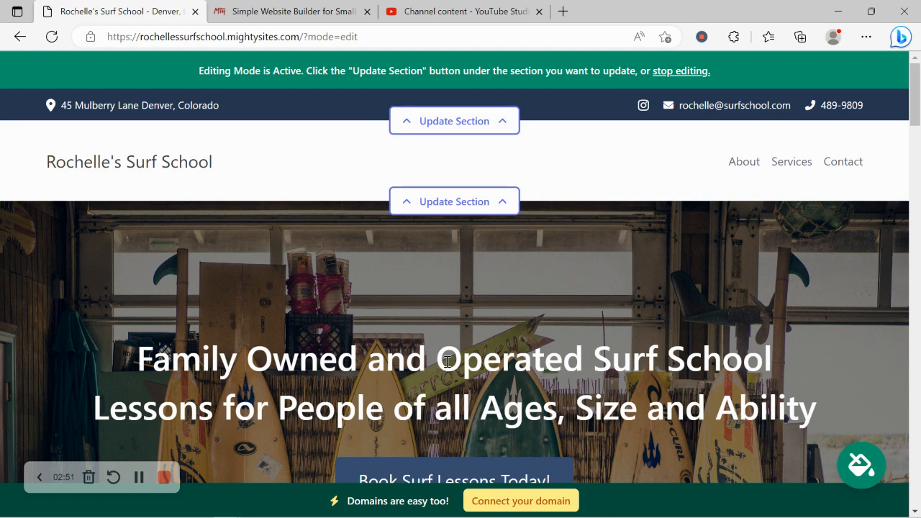
Step: Upload the Mighty Sites Logo YouTube image as the header logo and save it
{"action": "left_click", "coordinate": [453, 210]}
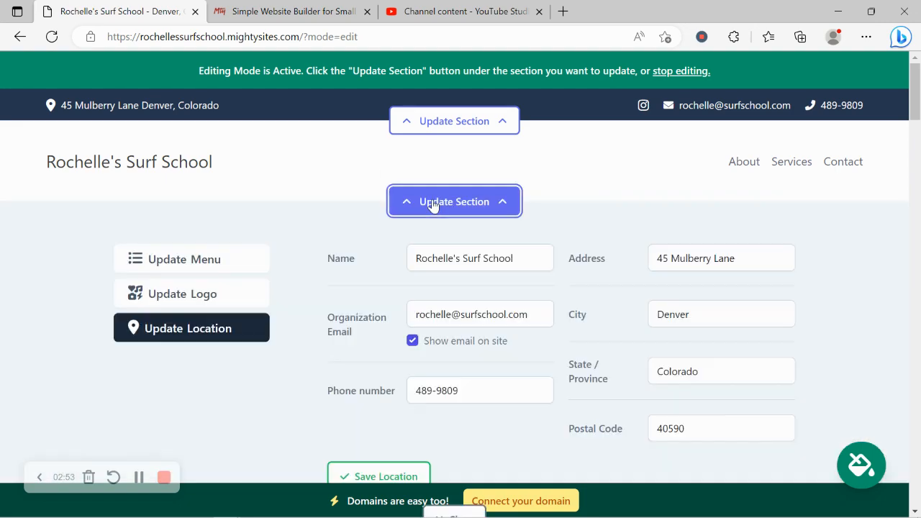
{"action": "left_click", "coordinate": [211, 288]}
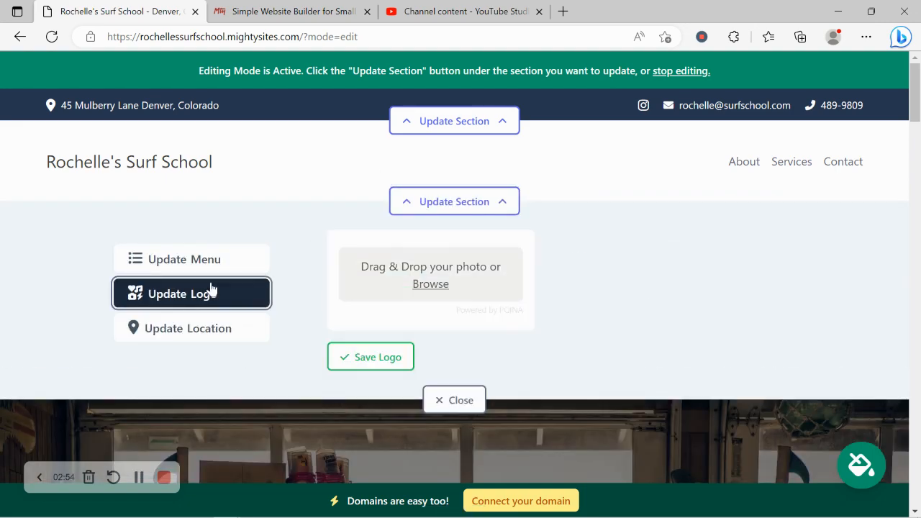
{"action": "left_click", "coordinate": [438, 289]}
{"action": "double_click", "coordinate": [434, 131]}
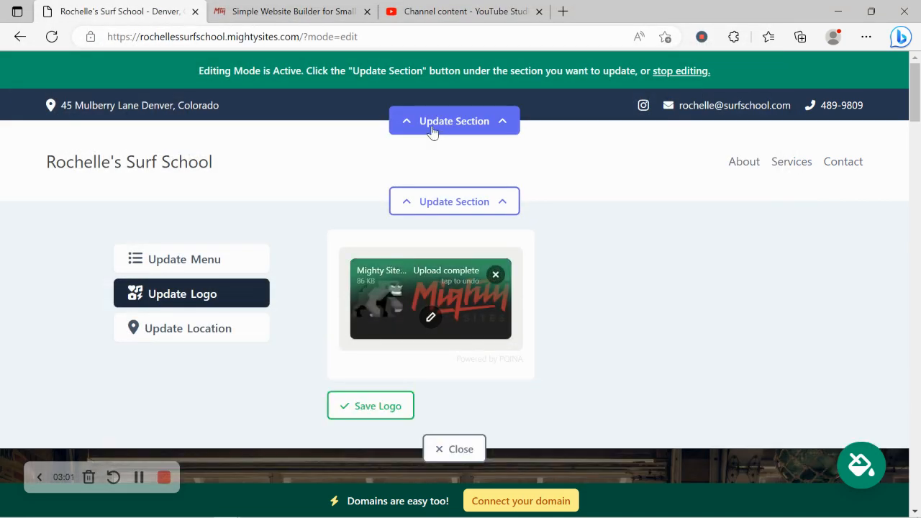
{"action": "left_click", "coordinate": [396, 405]}
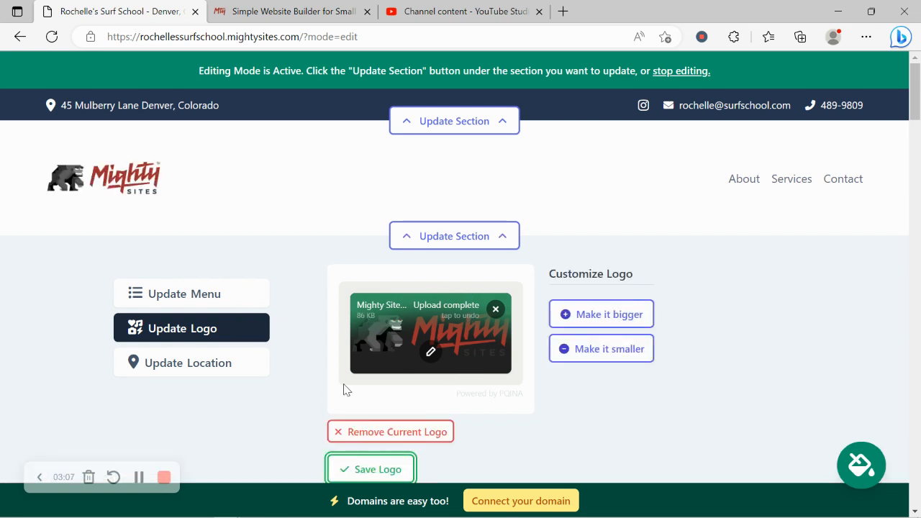
{"action": "scroll", "coordinate": [347, 390], "scroll_direction": "down", "scroll_amount": 1}
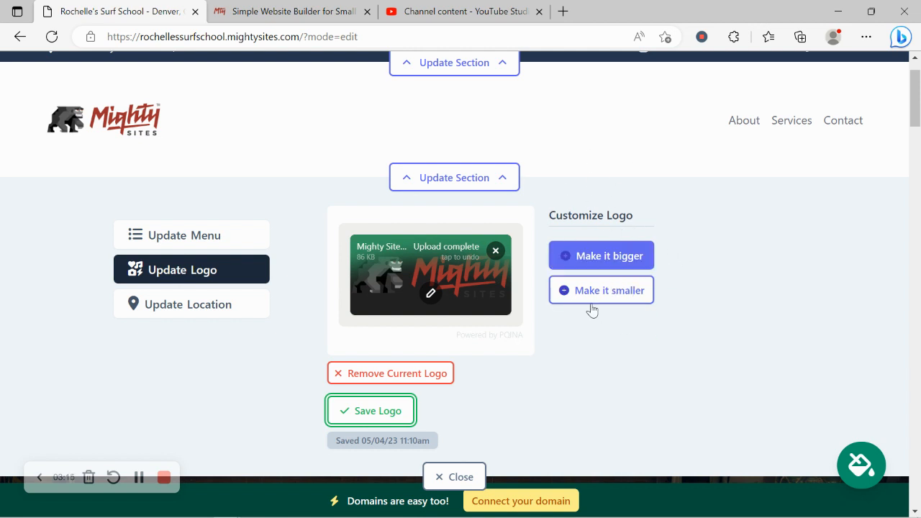
{"action": "left_click", "coordinate": [391, 412]}
Step: Close the logo editor, then apply and save the slate colour theme
{"action": "left_click", "coordinate": [457, 476]}
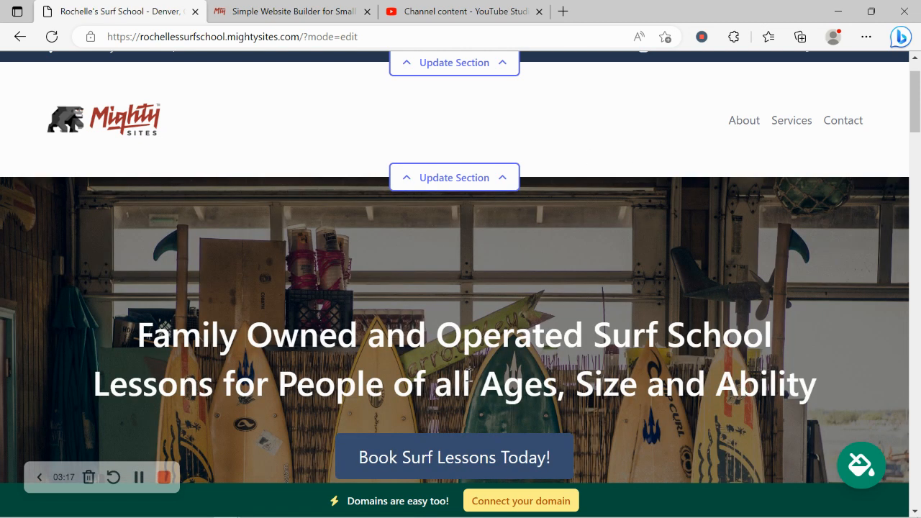
{"action": "scroll", "coordinate": [469, 375], "scroll_direction": "down", "scroll_amount": 2}
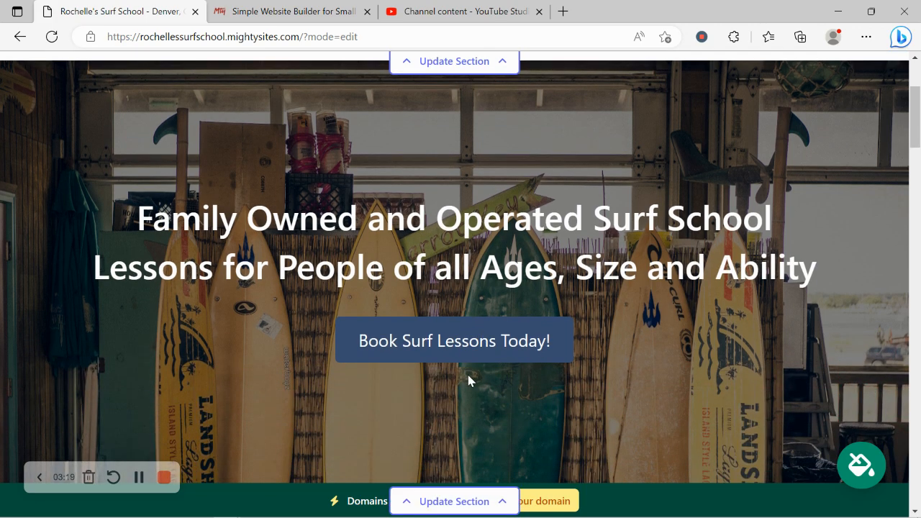
{"action": "scroll", "coordinate": [469, 381], "scroll_direction": "down", "scroll_amount": 5}
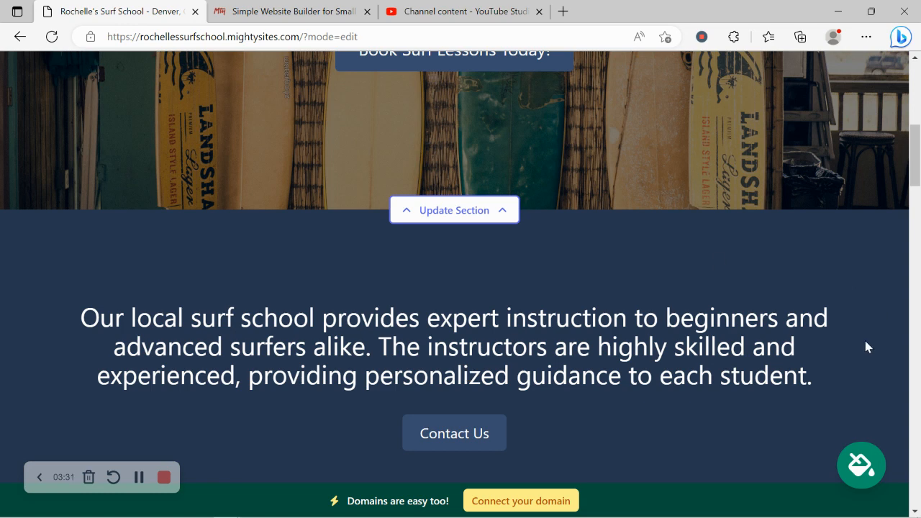
{"action": "left_click", "coordinate": [867, 473]}
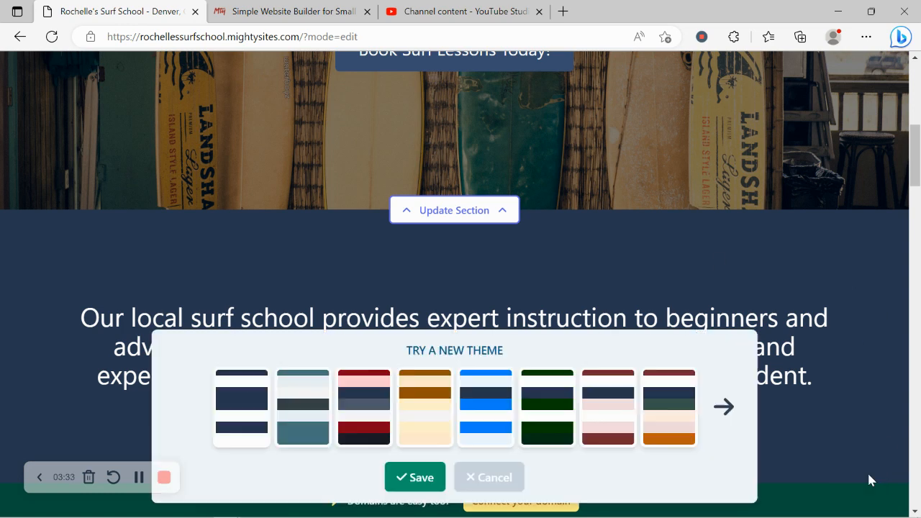
{"action": "left_click", "coordinate": [724, 407]}
{"action": "left_click", "coordinate": [724, 408]}
{"action": "left_click", "coordinate": [724, 407]}
{"action": "left_click", "coordinate": [186, 408]}
{"action": "left_click", "coordinate": [368, 415]}
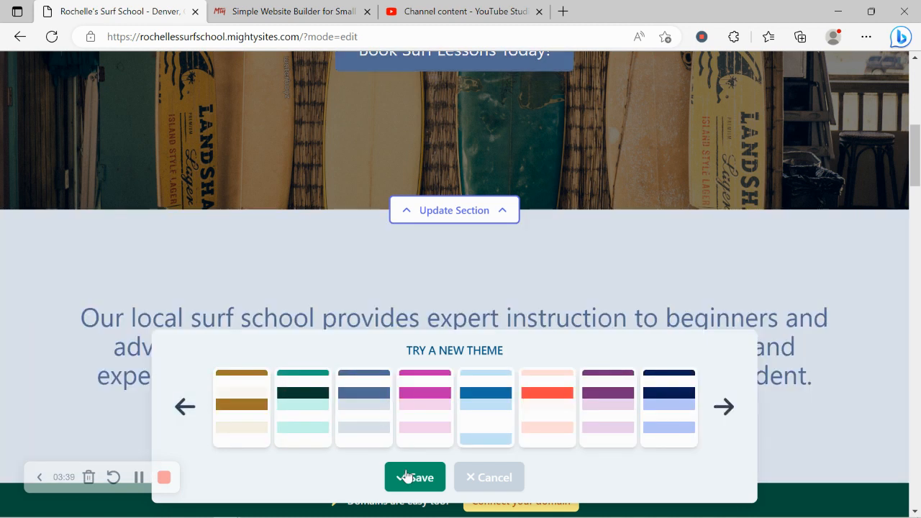
{"action": "left_click", "coordinate": [412, 477]}
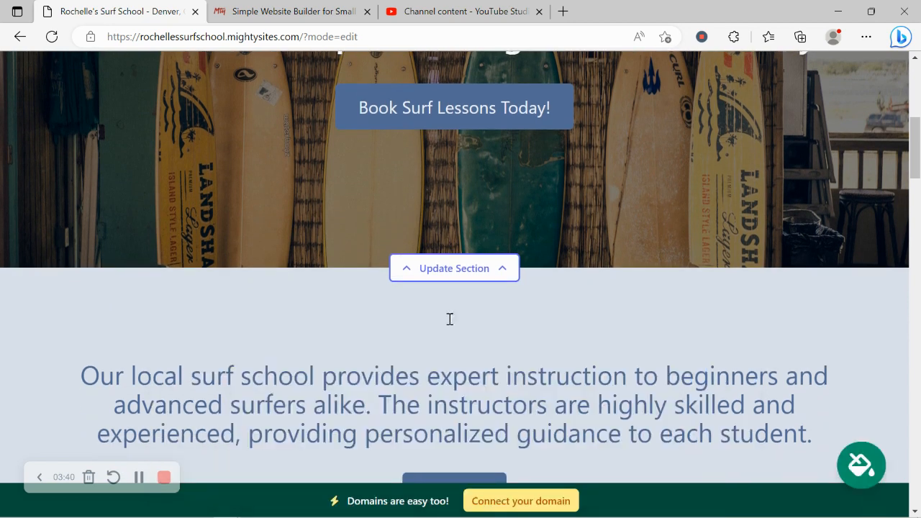
Step: Set the hero background to the sunset surfer stock photo from the library
{"action": "left_click", "coordinate": [456, 268]}
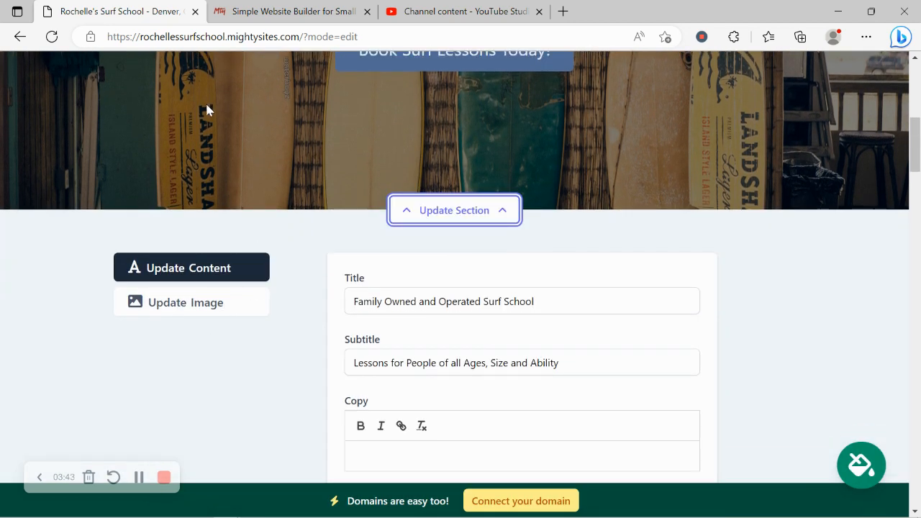
{"action": "left_click", "coordinate": [247, 306]}
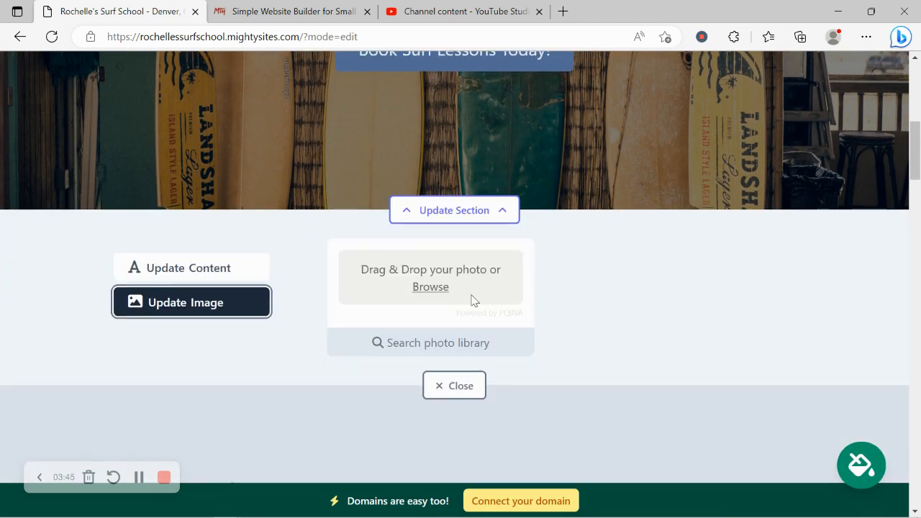
{"action": "left_click", "coordinate": [428, 354]}
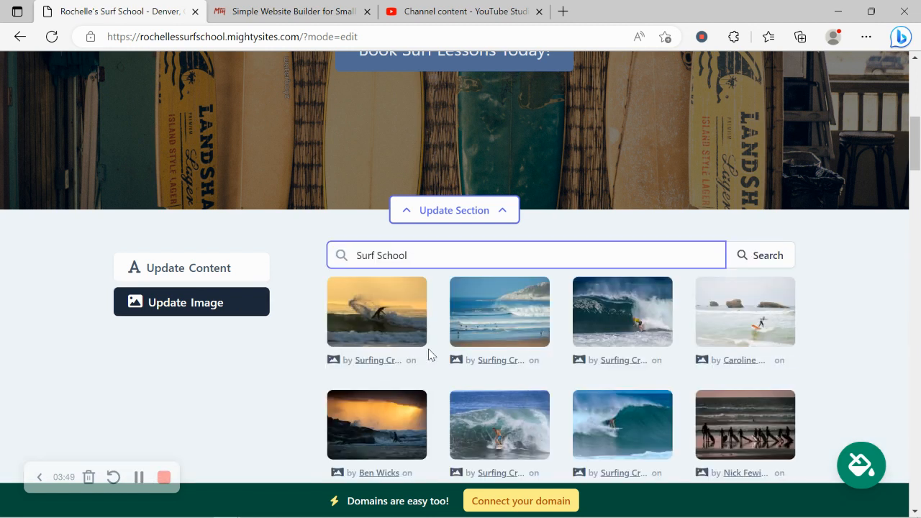
{"action": "left_click", "coordinate": [391, 327]}
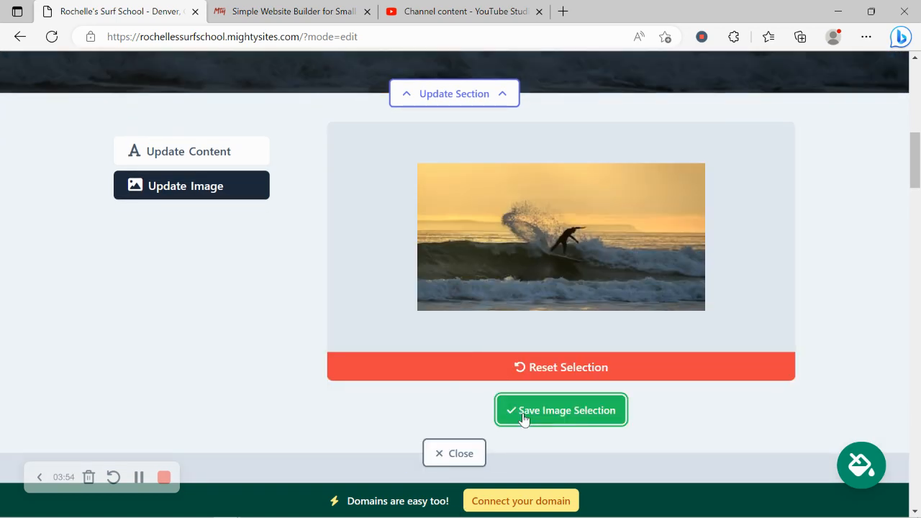
{"action": "left_click", "coordinate": [524, 419]}
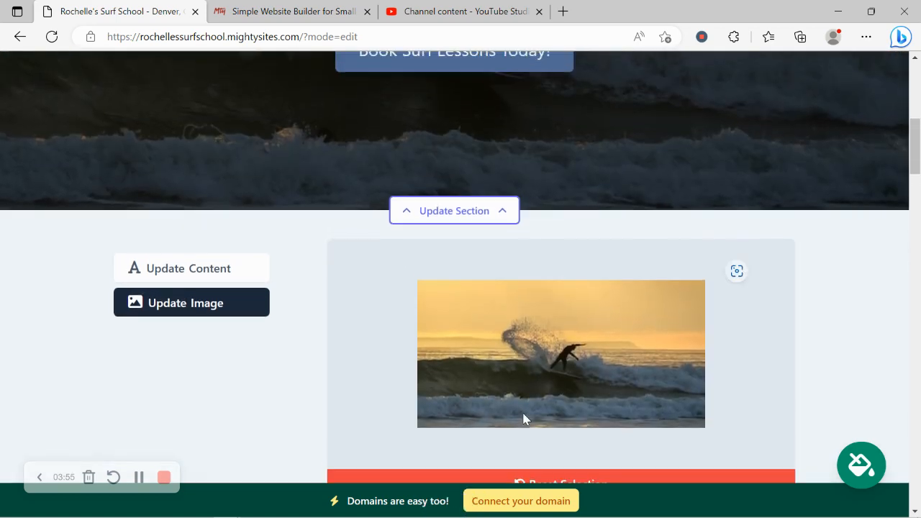
{"action": "left_click_drag", "start_coordinate": [119, 170], "coordinate": [843, 206]}
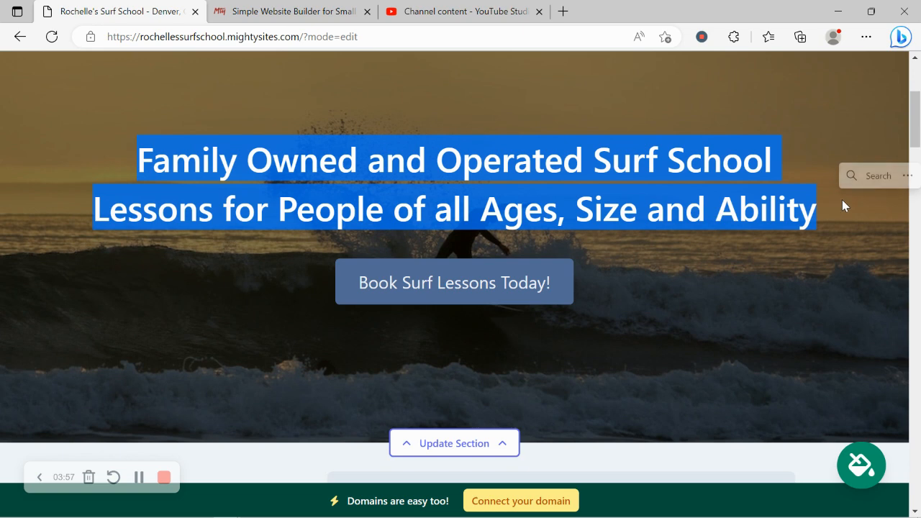
{"action": "scroll", "coordinate": [463, 216], "scroll_direction": "down", "scroll_amount": 3}
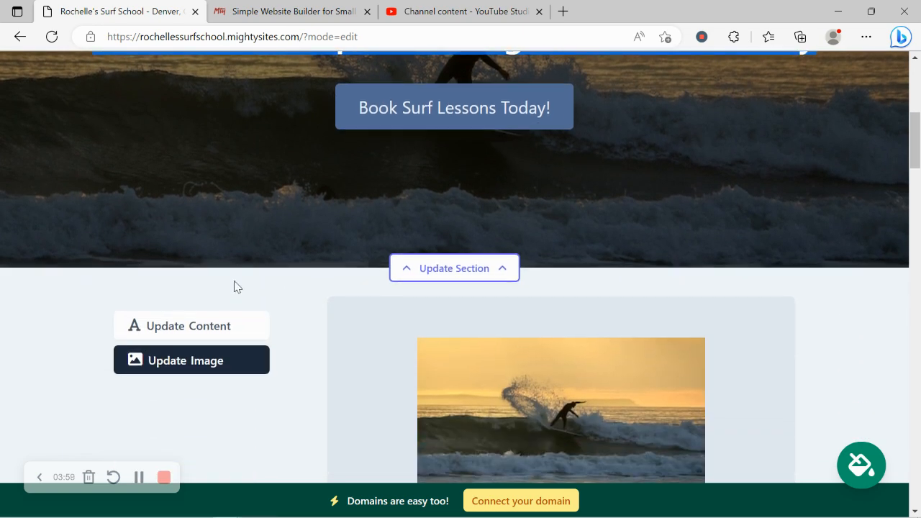
Step: Link the hero's booking button to the Home: Lead Form section
{"action": "left_click", "coordinate": [226, 326]}
{"action": "scroll", "coordinate": [224, 328], "scroll_direction": "down", "scroll_amount": 3}
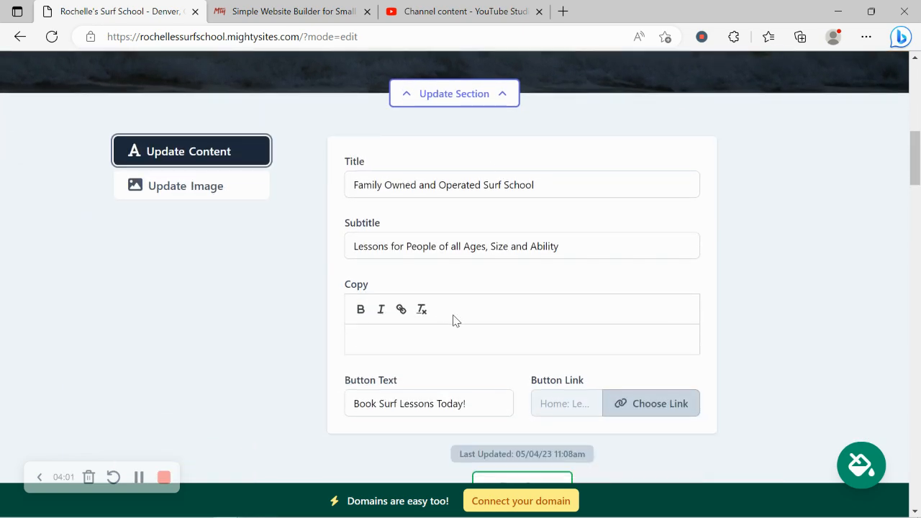
{"action": "left_click", "coordinate": [657, 403]}
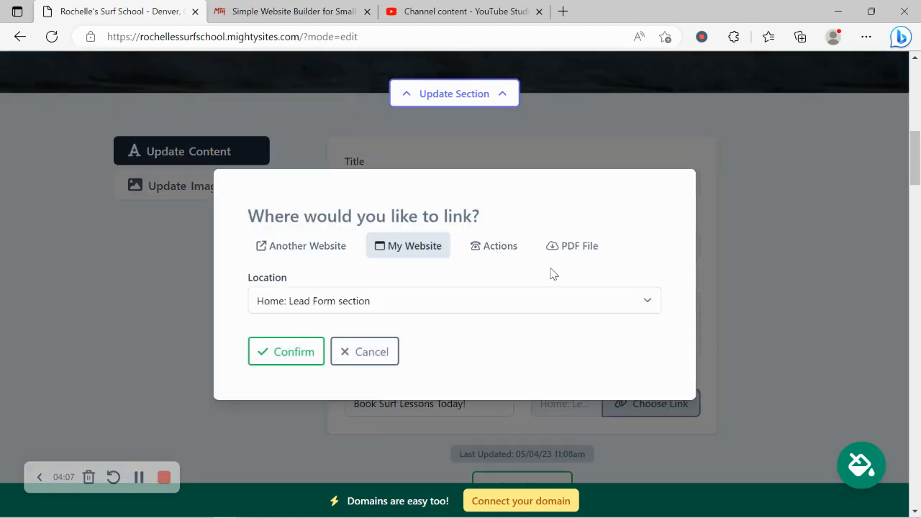
{"action": "left_click", "coordinate": [294, 360]}
{"action": "scroll", "coordinate": [488, 392], "scroll_direction": "down", "scroll_amount": 2}
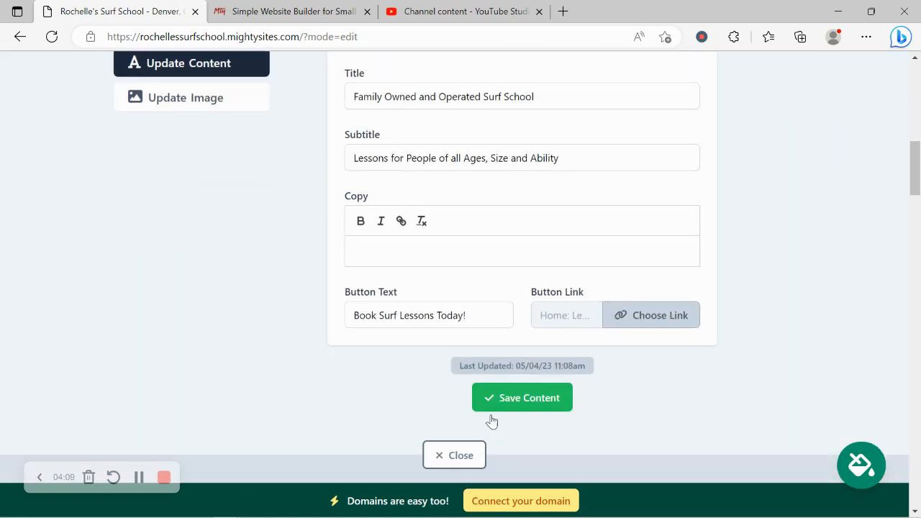
Step: Close the hero editor and scroll down to the Get In Touch form
{"action": "left_click", "coordinate": [468, 425]}
{"action": "scroll", "coordinate": [467, 418], "scroll_direction": "down", "scroll_amount": 10}
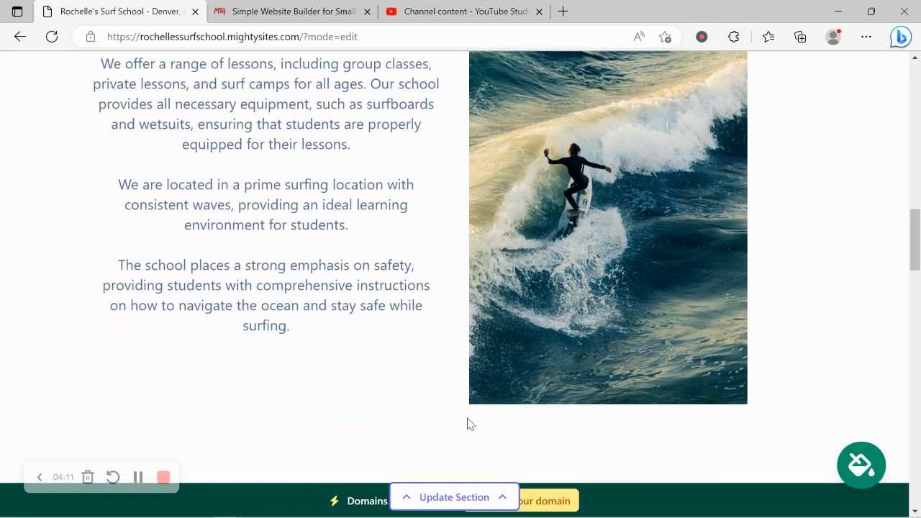
{"action": "scroll", "coordinate": [468, 423], "scroll_direction": "down", "scroll_amount": 2}
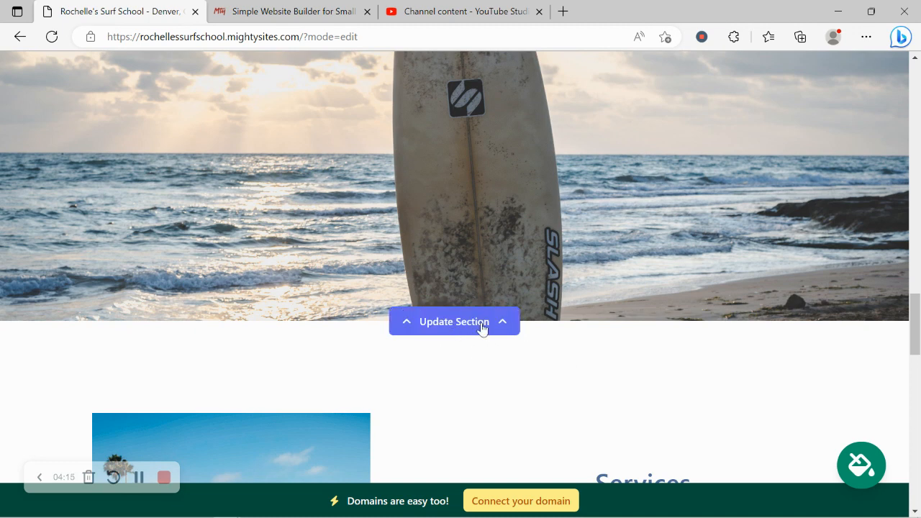
{"action": "scroll", "coordinate": [482, 329], "scroll_direction": "down", "scroll_amount": 6}
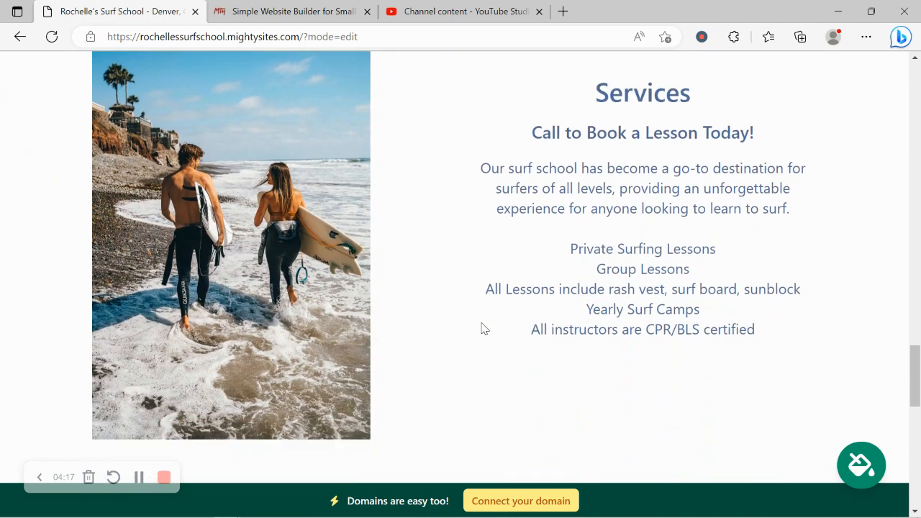
{"action": "scroll", "coordinate": [482, 329], "scroll_direction": "down", "scroll_amount": 5}
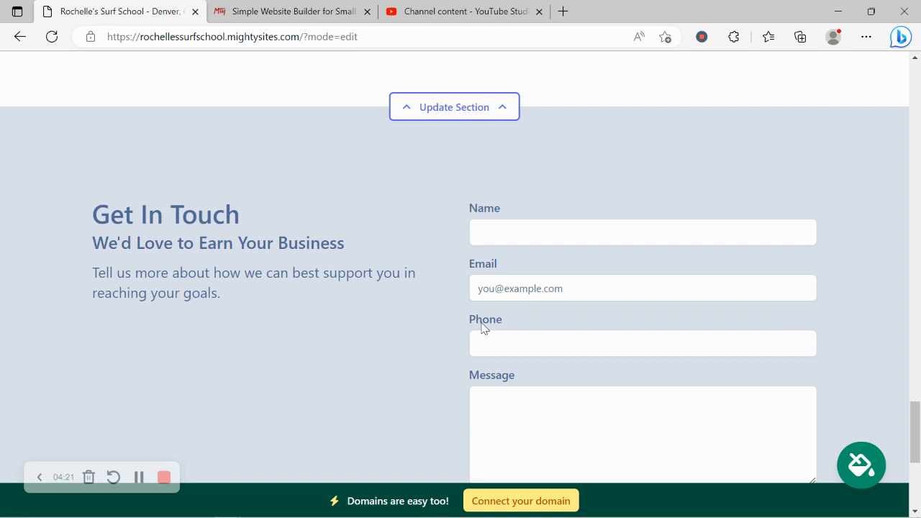
{"action": "scroll", "coordinate": [482, 329], "scroll_direction": "down", "scroll_amount": 1}
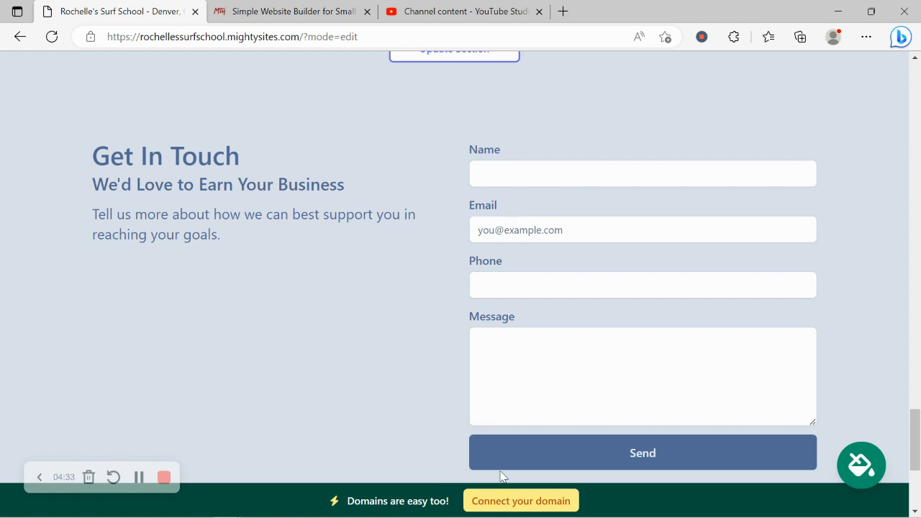
Step: Open Connect your domain from the bottom banner, then return to the website dashboard
{"action": "left_click", "coordinate": [525, 507]}
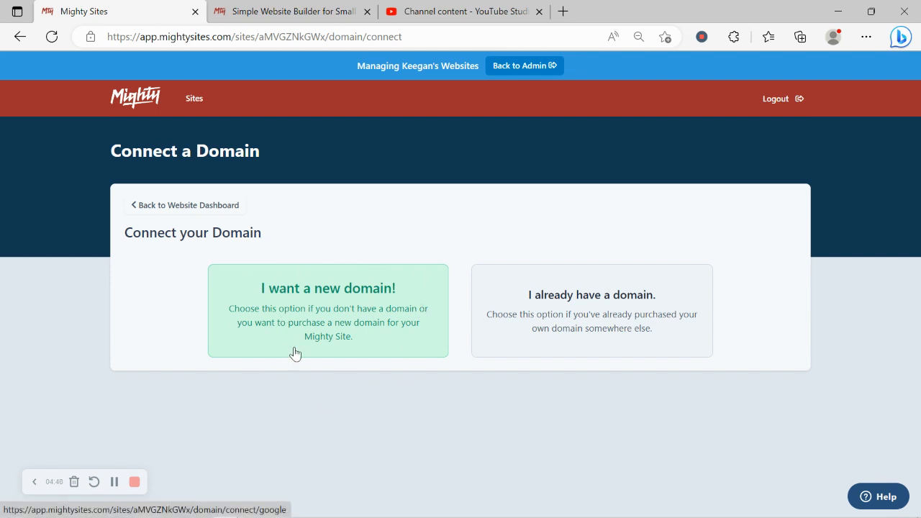
{"action": "left_click", "coordinate": [222, 207]}
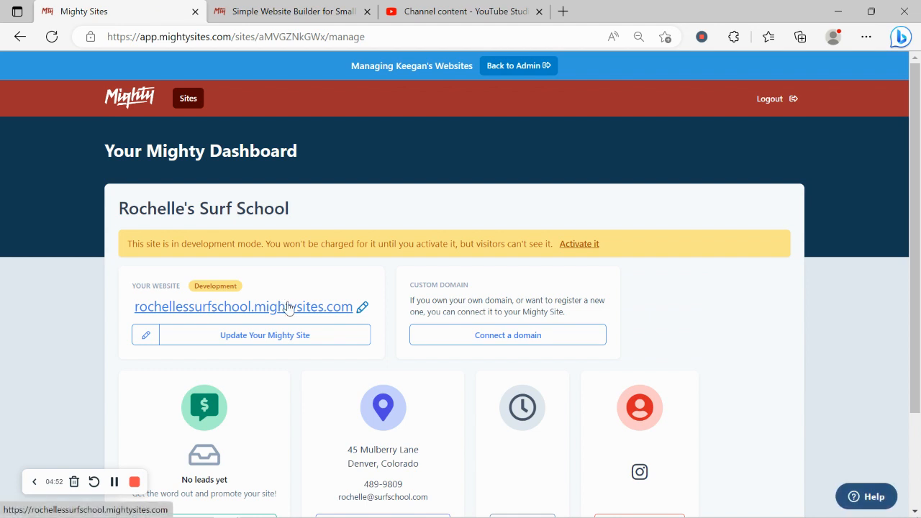
Step: Open rochellessurfschool.mightysites.com in a new tab and scroll down to view the logo and hero
{"action": "left_click", "coordinate": [289, 305]}
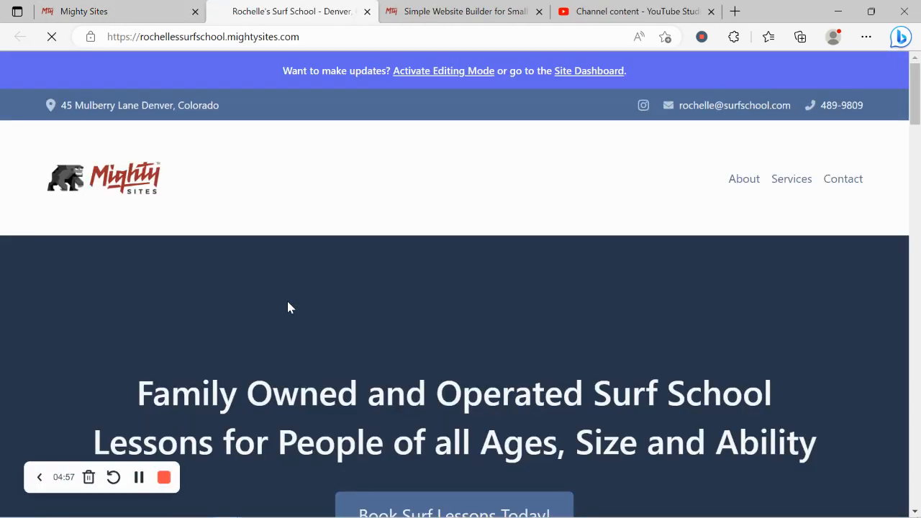
{"action": "scroll", "coordinate": [288, 307], "scroll_direction": "down", "scroll_amount": 3}
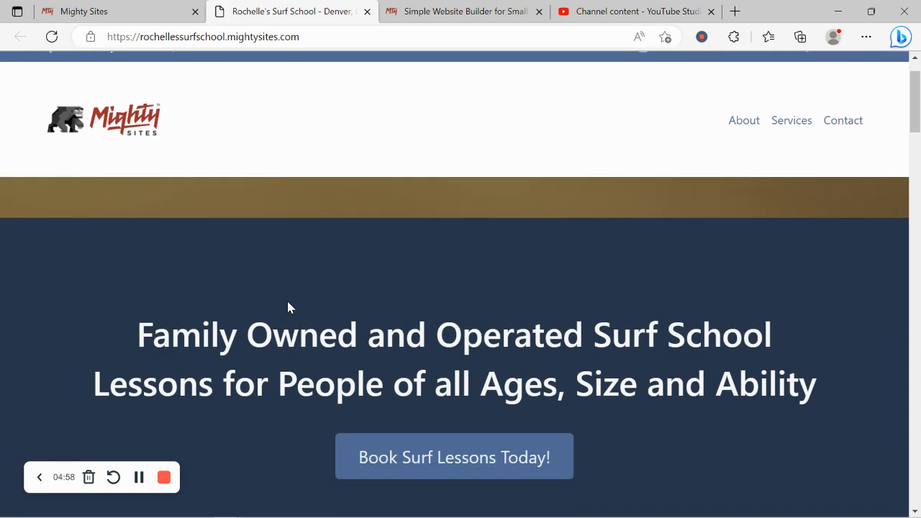